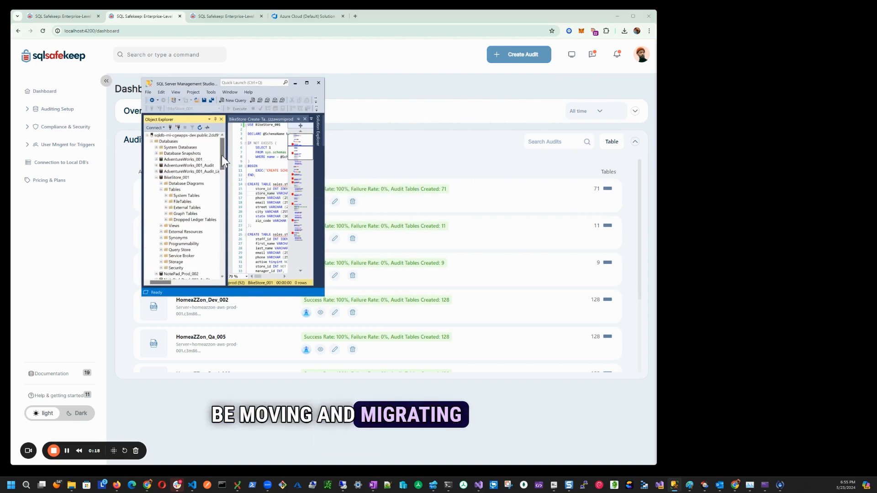
- Move the SQL Server Management Studio window beside the browser and bring the AWS server's BikeStore_001 tables into view
left_click(189, 135)
left_click_drag(206, 83, 740, 29)
left_click_drag(757, 94, 764, 150)
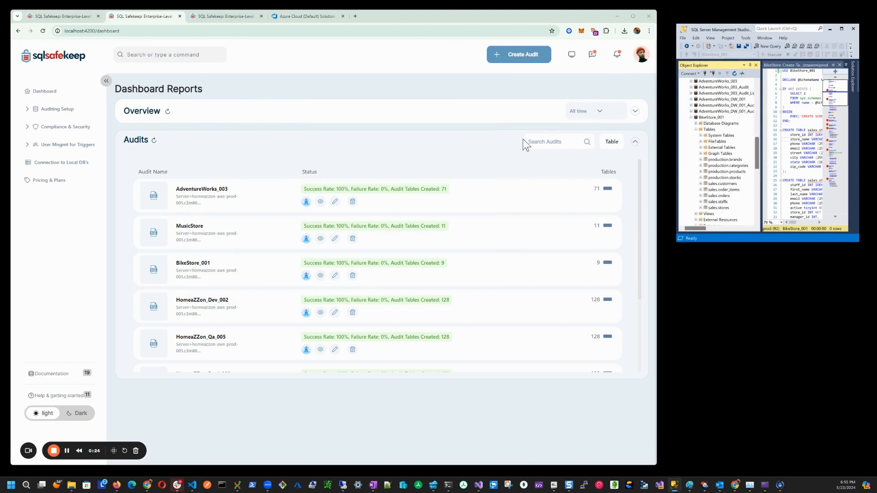
- Check the total audits on the local BikeStore_001 Lighthouse dashboard and refresh the audits list on the Azure-hosted site
left_click(306, 275)
left_click(218, 18)
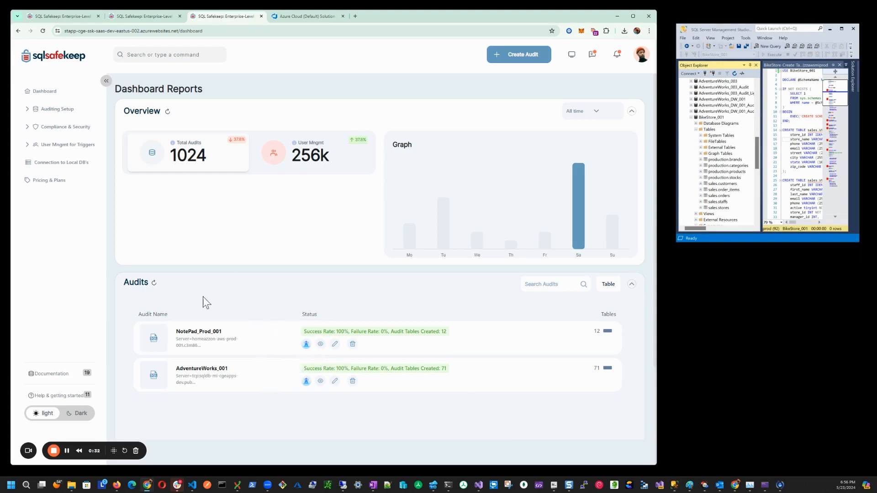
left_click(153, 284)
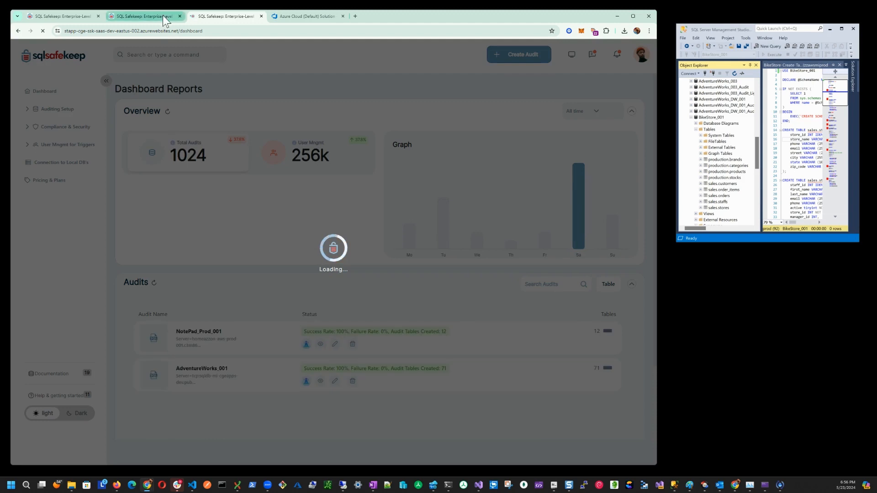
left_click(163, 15)
left_click_drag(176, 233, 140, 234)
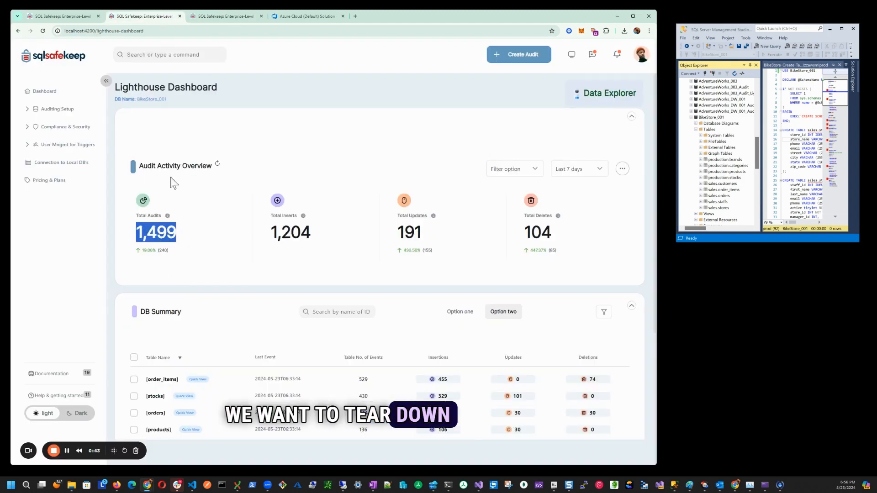
left_click(216, 16)
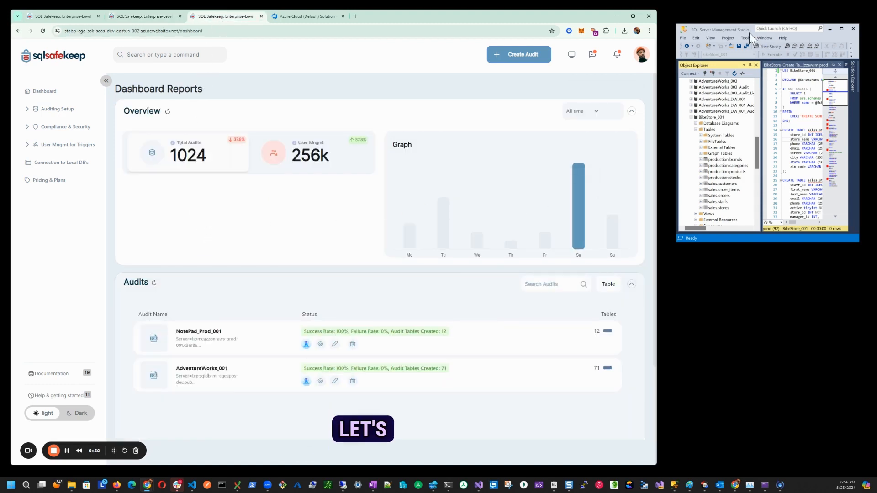
- Switch to SQL Server Management Studio, enlarge its window and inspect the tables of BikeStore_001 on the AWS server
left_click_drag(750, 34, 151, 42)
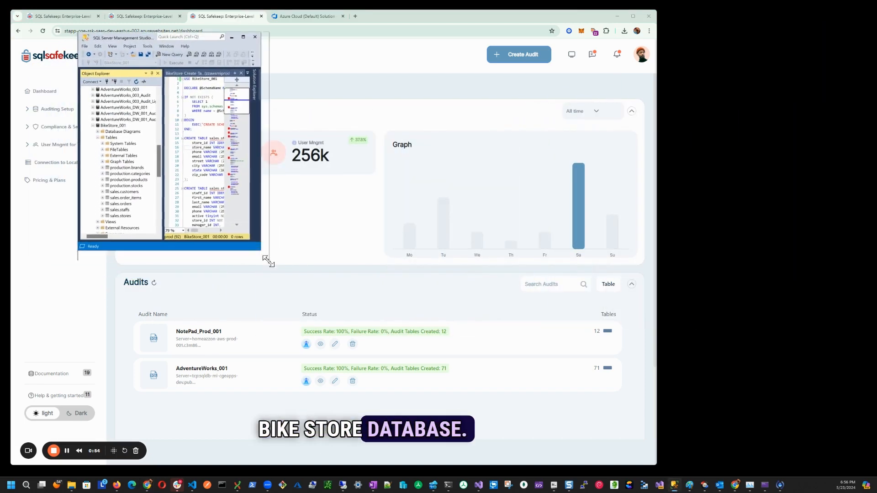
left_click_drag(268, 261, 290, 321)
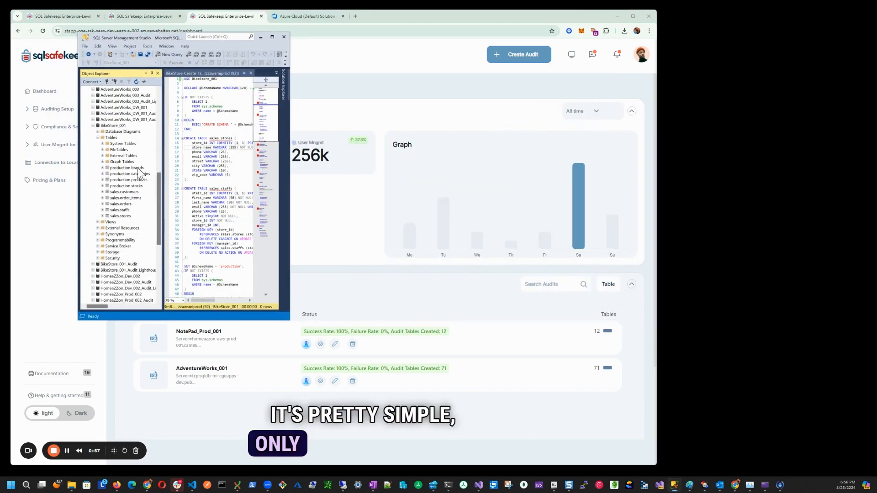
left_click(120, 192)
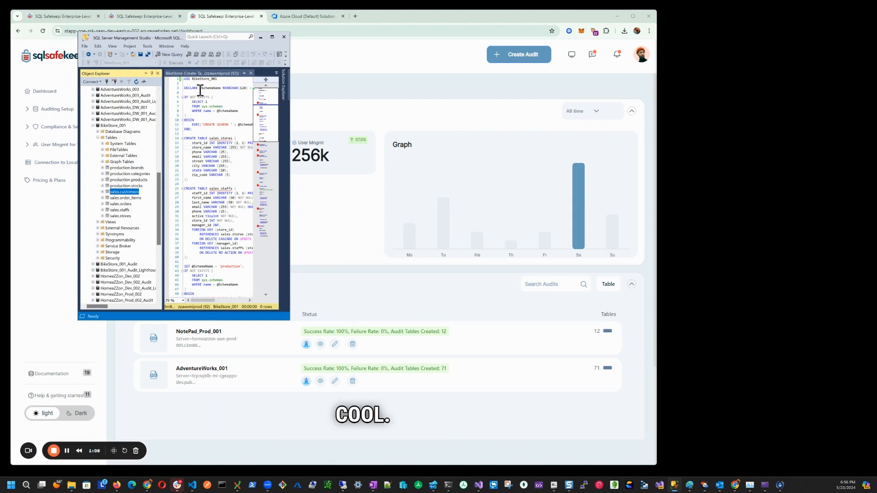
- Refresh the Tables folder of the BikeStore_001 database on the sqldb-mi-cgeapps-dev server
left_click_drag(158, 196, 151, 112)
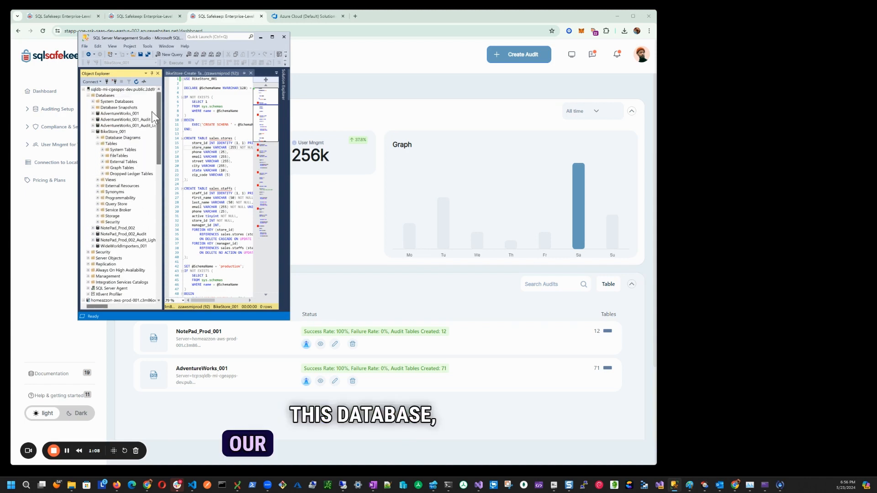
right_click(108, 142)
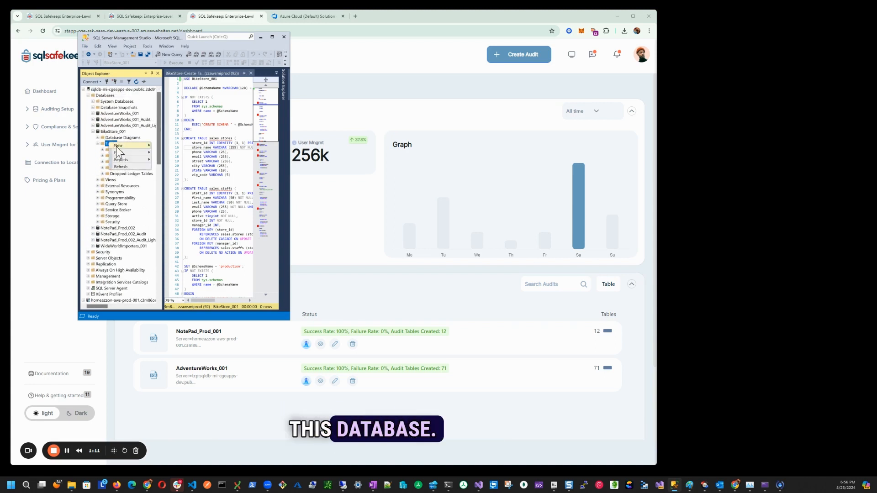
left_click(121, 166)
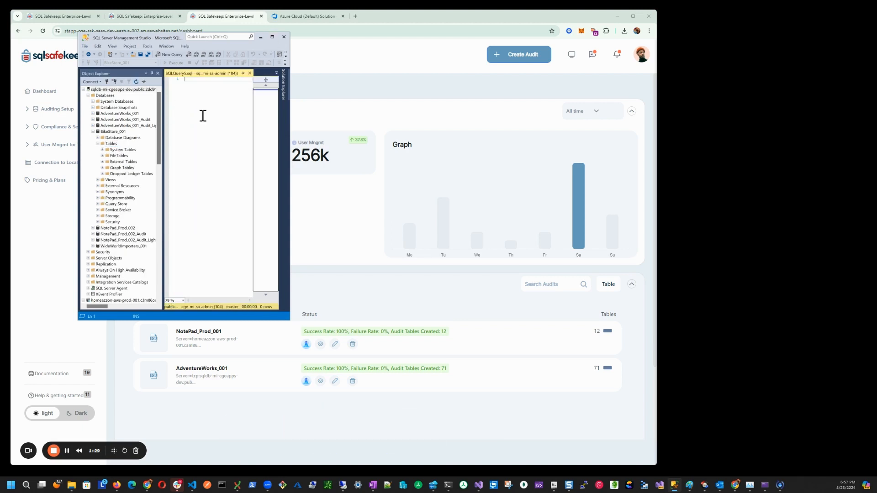
- Paste the BikeStore table-creation script into a new query on the sqldb-mi-cgeapps-dev server and execute it against BikeStore_001
key("ctrl+v")
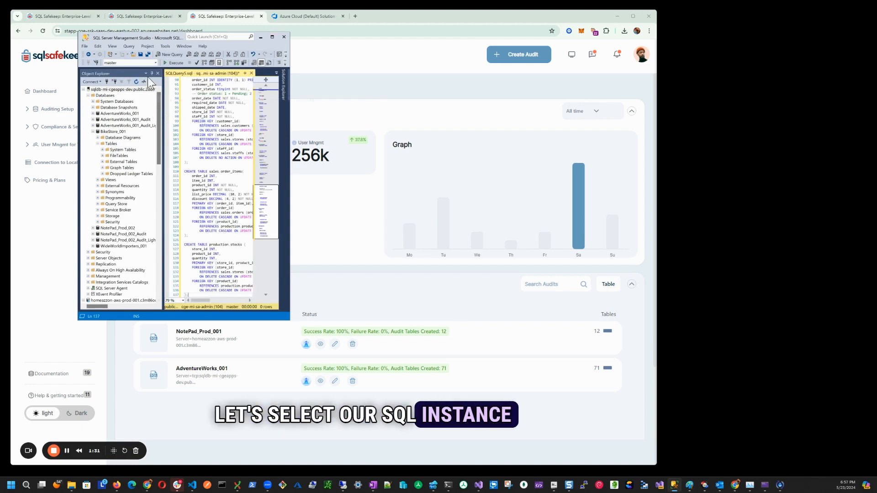
key("ctrl+Home")
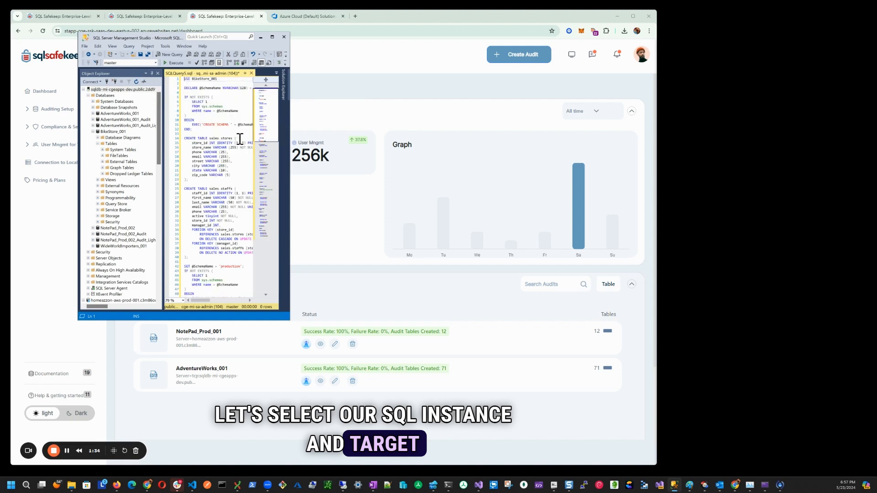
key("shift+End")
key("F5")
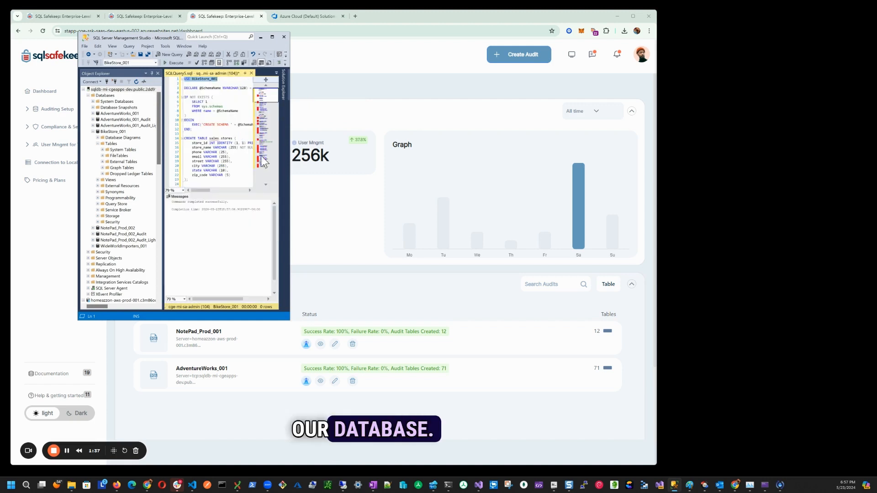
left_click(242, 135)
key("F5")
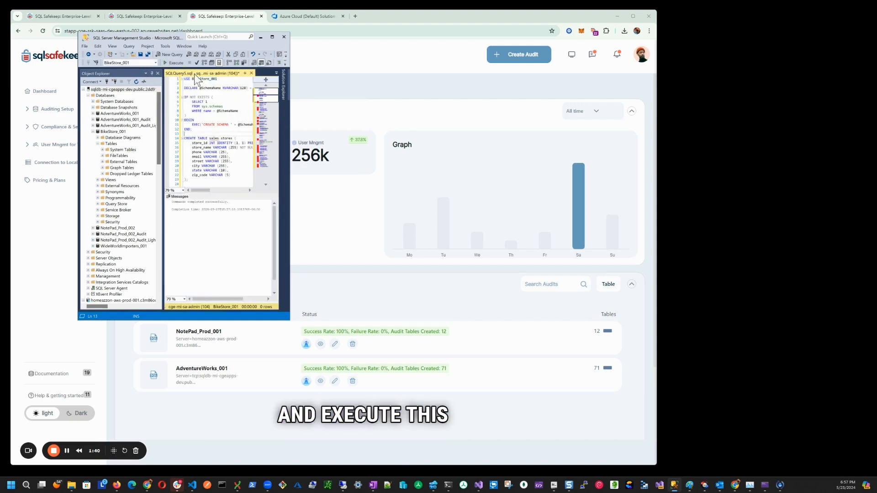
- Refresh the BikeStore_001 database on the sqldb-mi-cgeapps-dev server and check its newly created tables
left_click(112, 132)
right_click(111, 133)
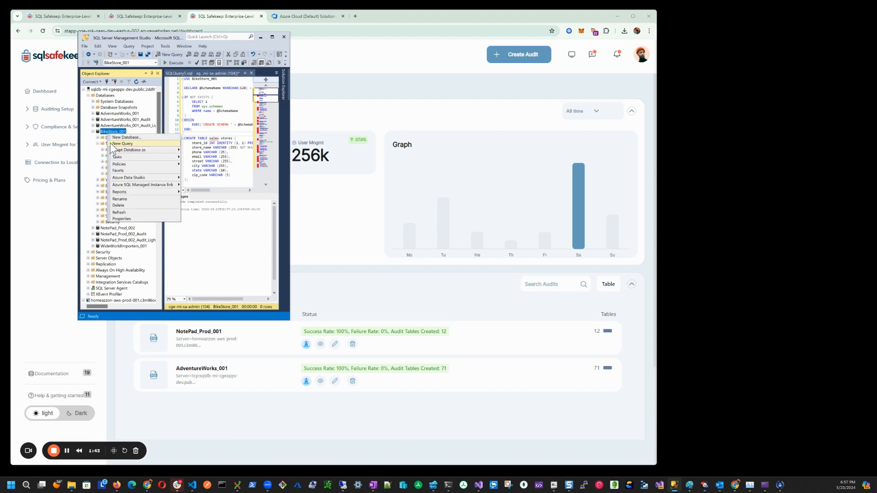
left_click(126, 213)
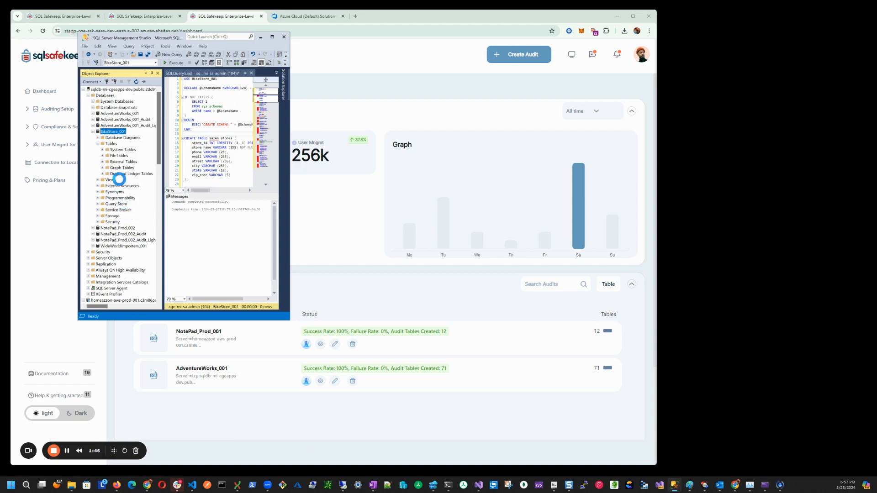
left_click(98, 144)
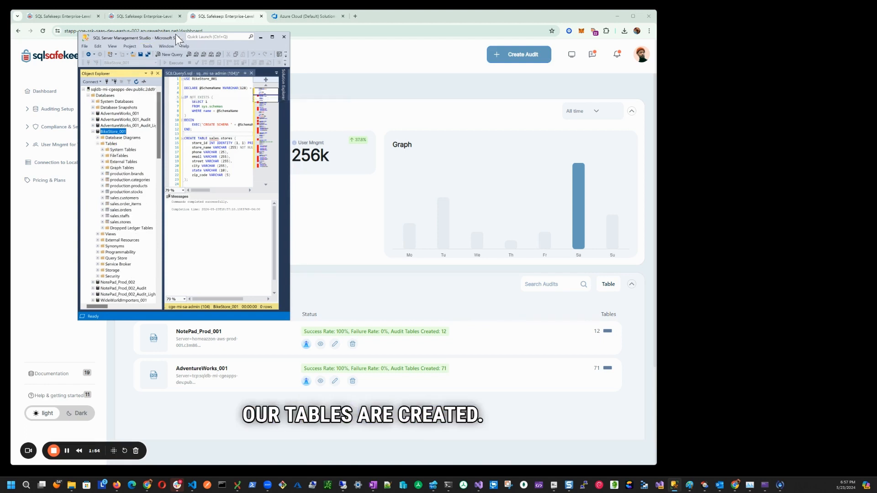
- Collapse the BikeStore_001 database and the AWS server in Object Explorer, and minimize SQL Server Management Studio to return to the browser
left_click(261, 37)
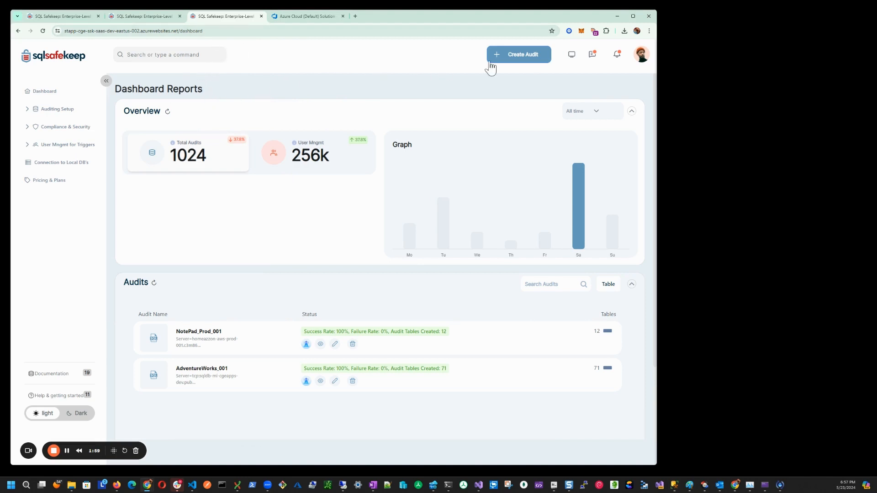
key("alt+Tab")
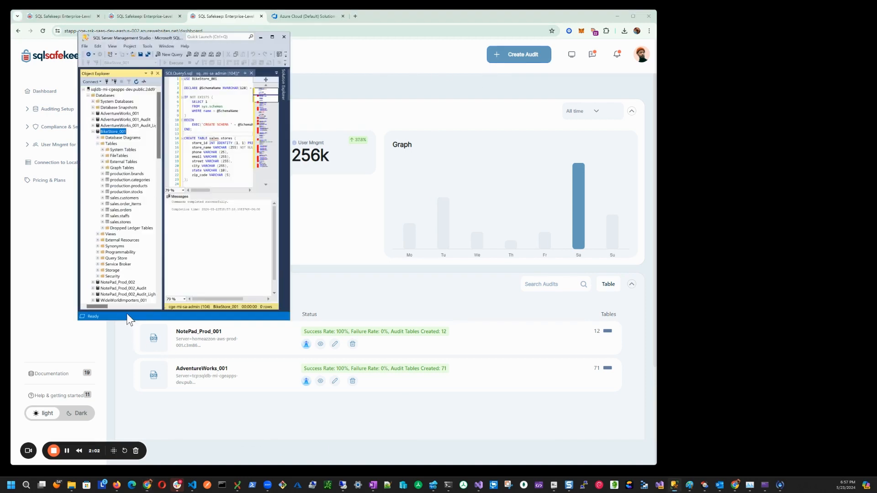
left_click(93, 131)
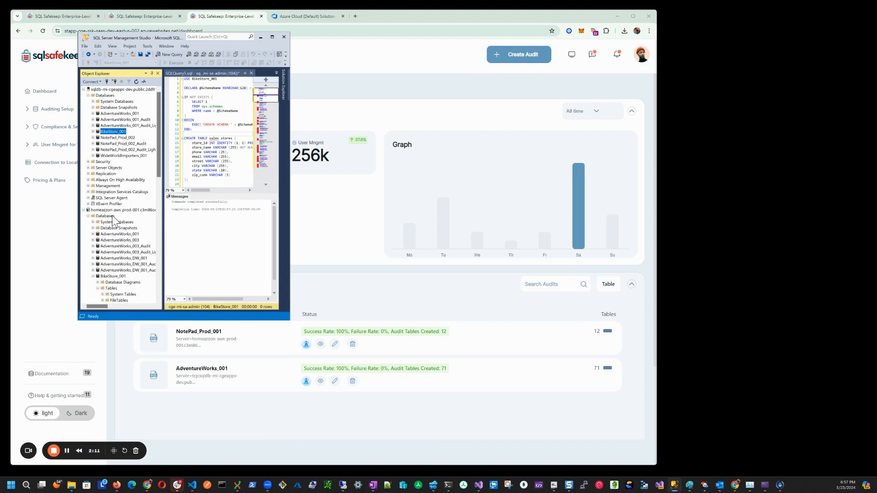
left_click(83, 210)
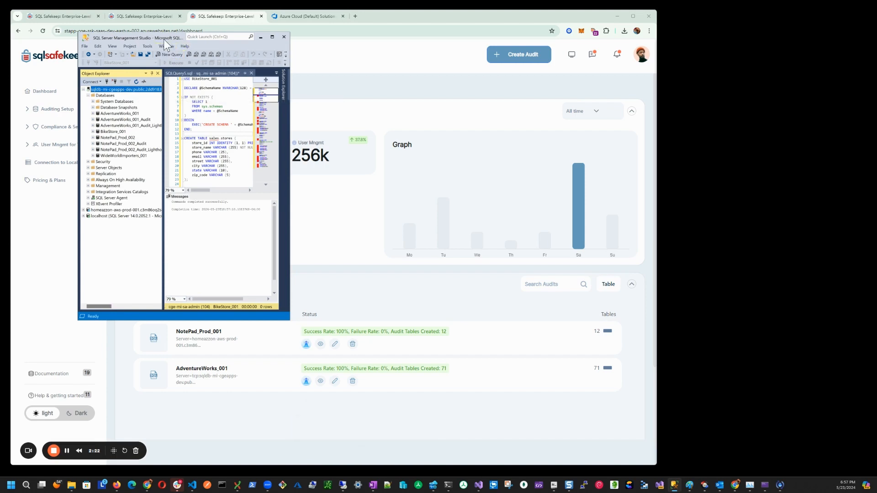
left_click_drag(163, 39, 689, 36)
left_click(639, 129)
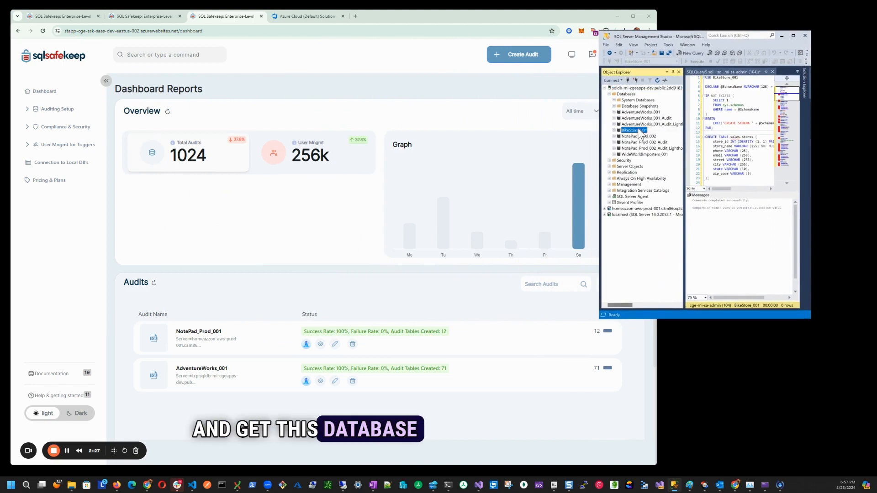
left_click(781, 36)
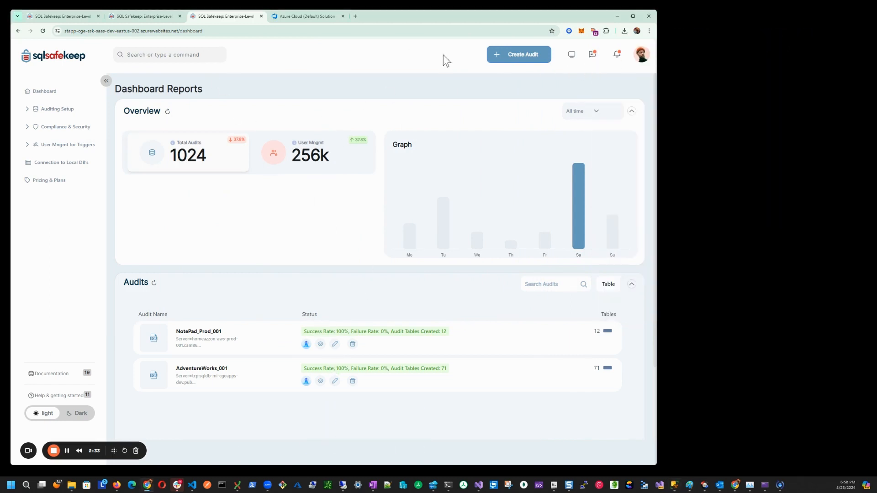
- Start a new audit on the Azure-hosted dashboard, paste the database connection string and validate it
left_click(520, 55)
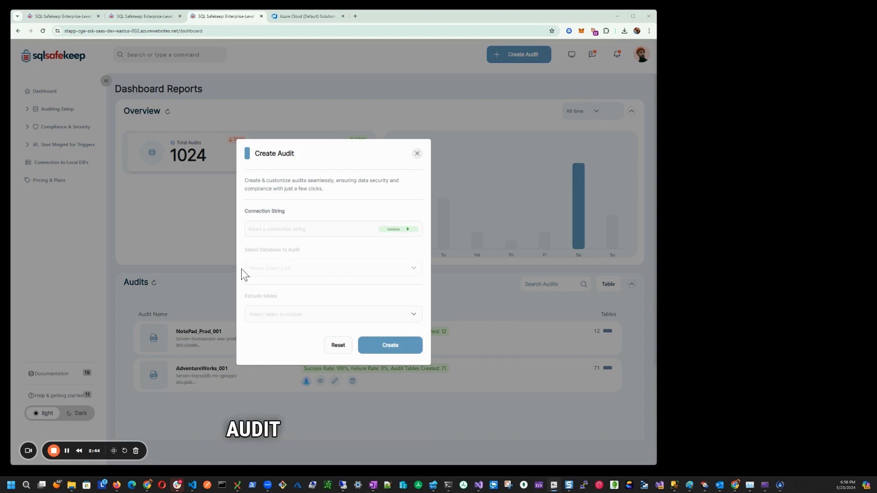
left_click(310, 229)
key("ctrl+v")
left_click(393, 232)
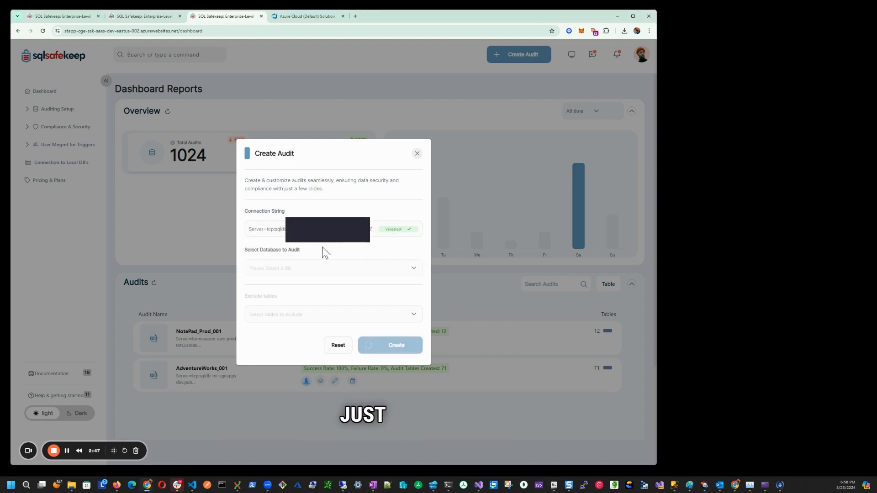
- Choose BikeStore_001 as the database to audit, exclude no tables and create the audit
left_click(413, 270)
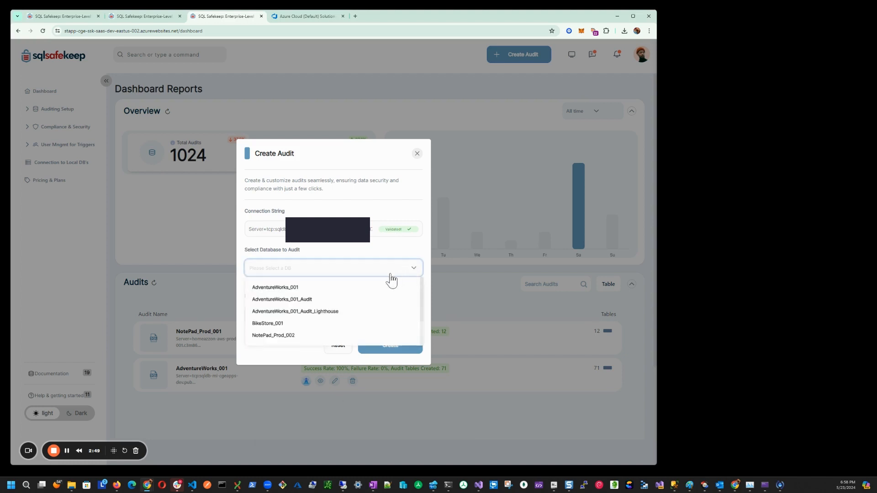
left_click(291, 324)
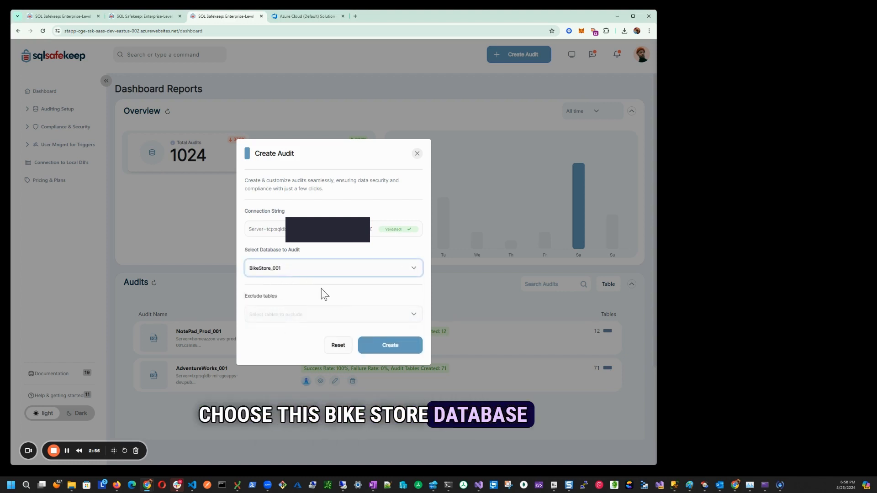
left_click(408, 319)
scroll(293, 349, "down", 3)
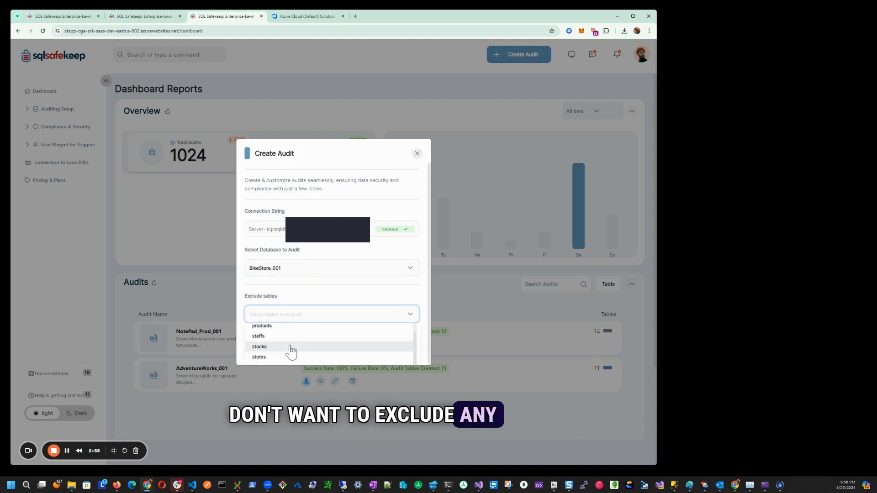
left_click(253, 303)
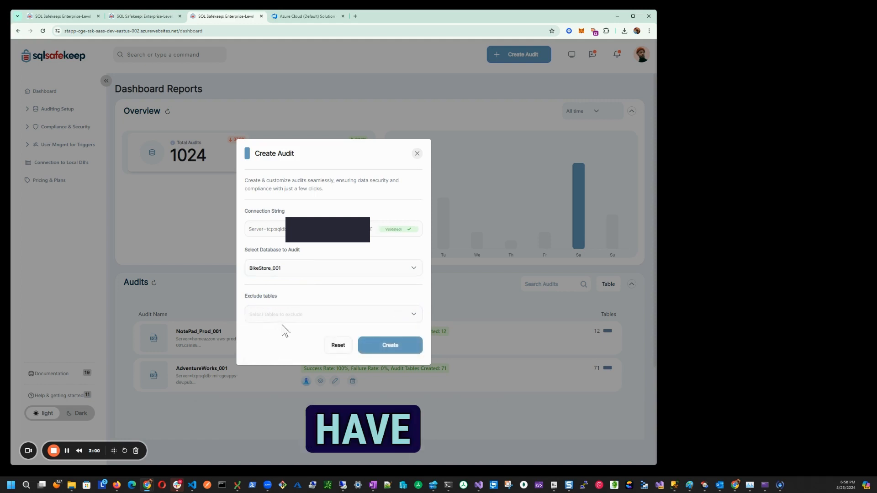
left_click(380, 350)
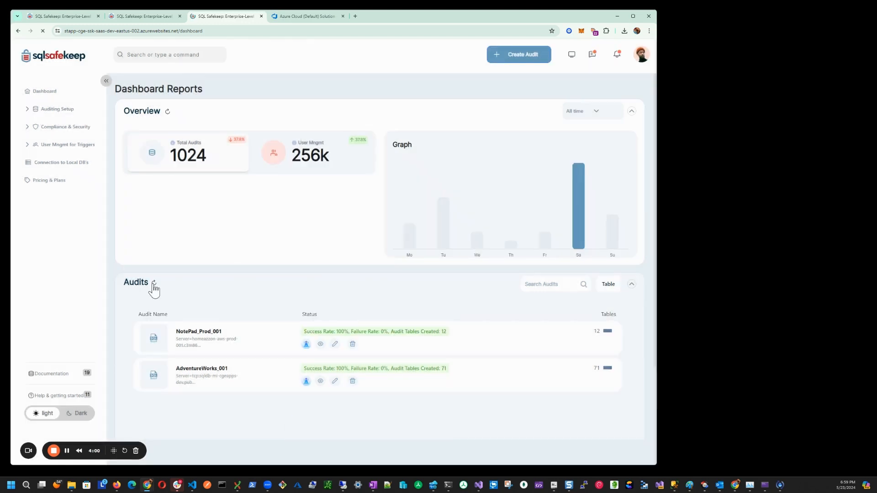
- Refresh the audits list and examine the BikeStore_001 audit log's created indexes and success rate
left_click(153, 283)
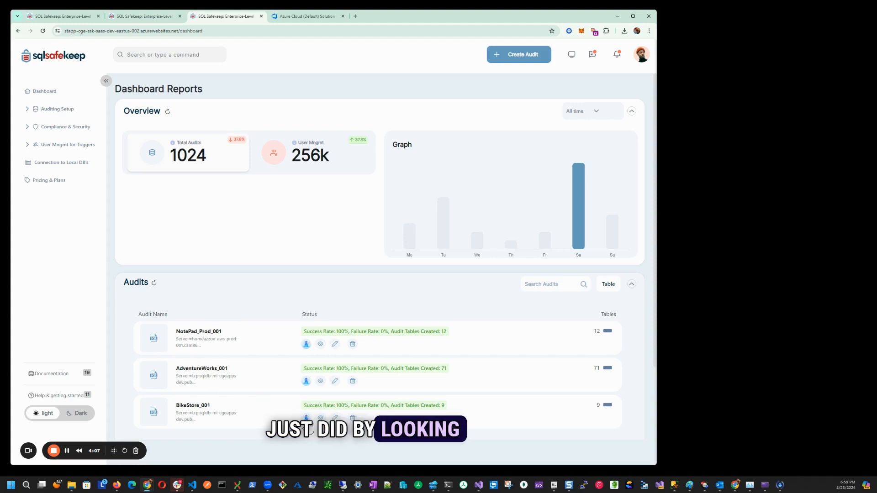
left_click(321, 418)
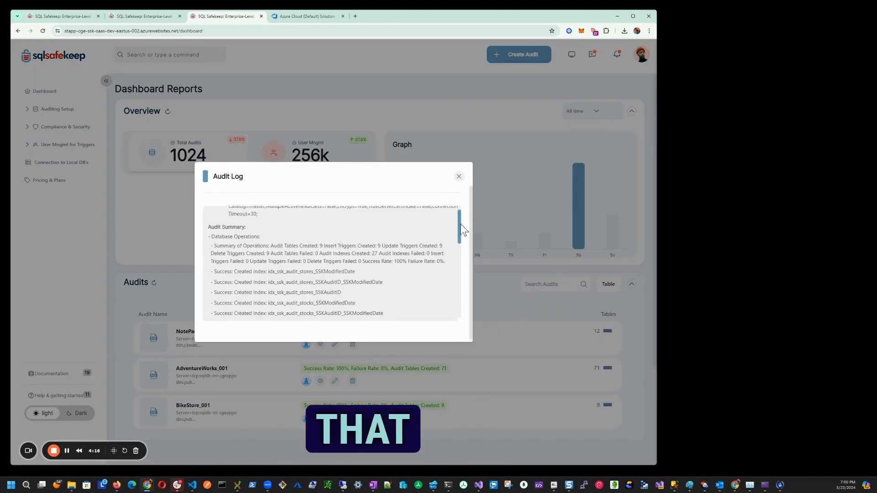
scroll(460, 226, "down", 2)
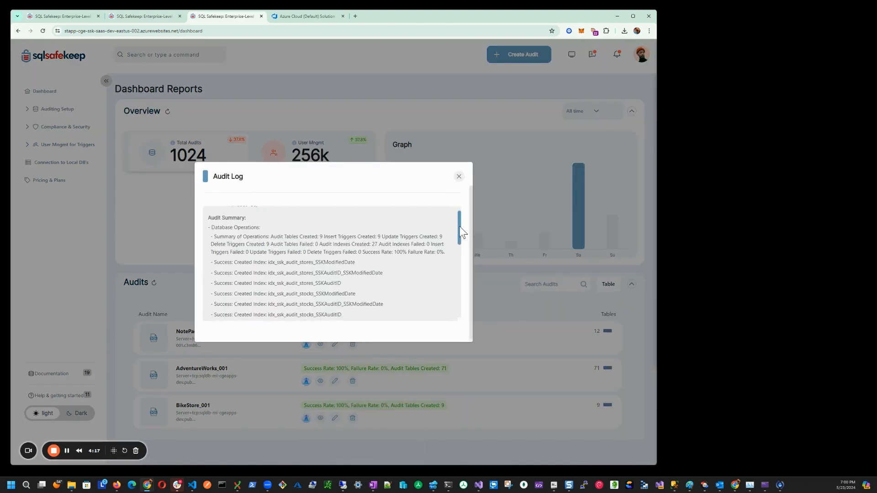
left_click_drag(318, 239, 327, 261)
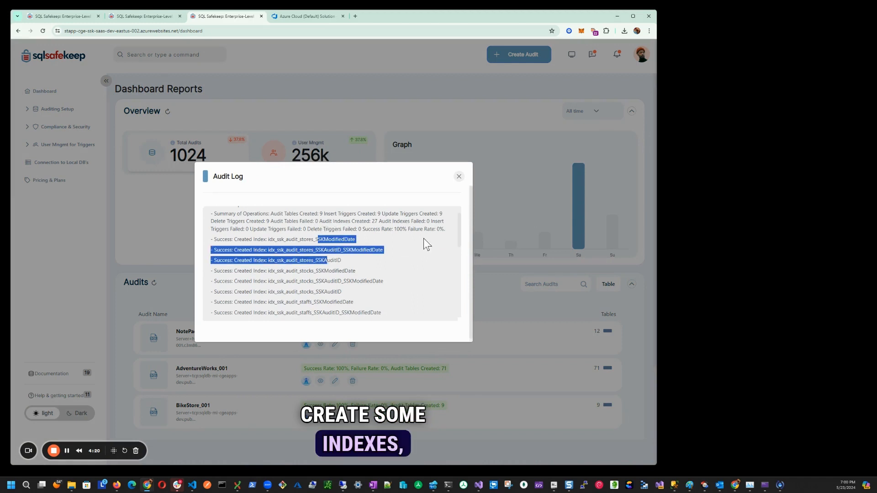
left_click_drag(381, 229, 402, 229)
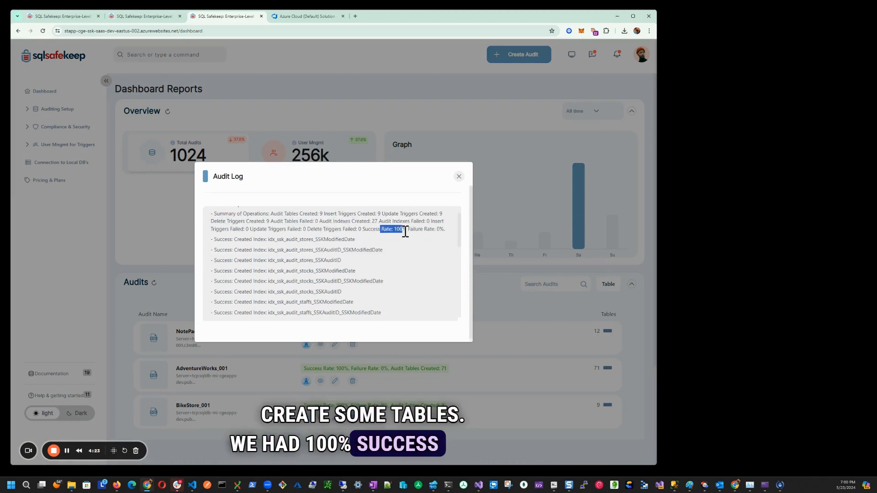
- Read the audit log down to its last entry, then maximize the browser on the Azure Cloud (Default) Solution diagram and enlarge it to 125%
left_click_drag(462, 236, 460, 314)
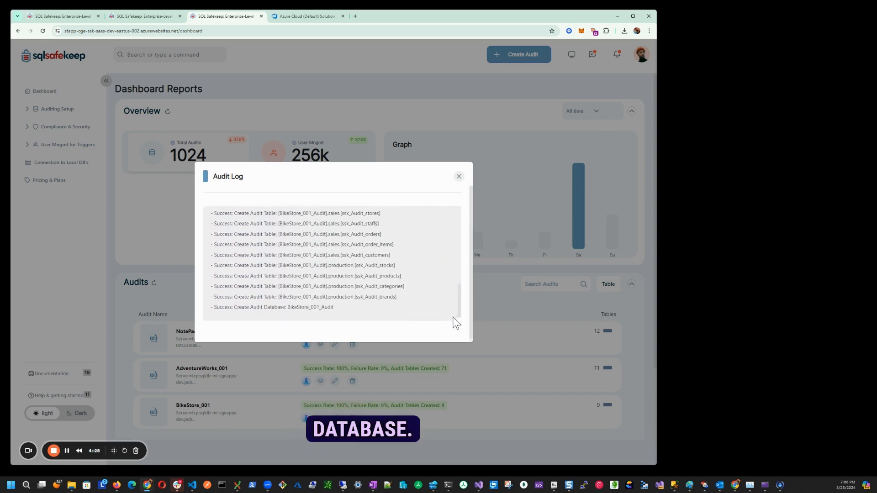
left_click(289, 15)
left_click(633, 16)
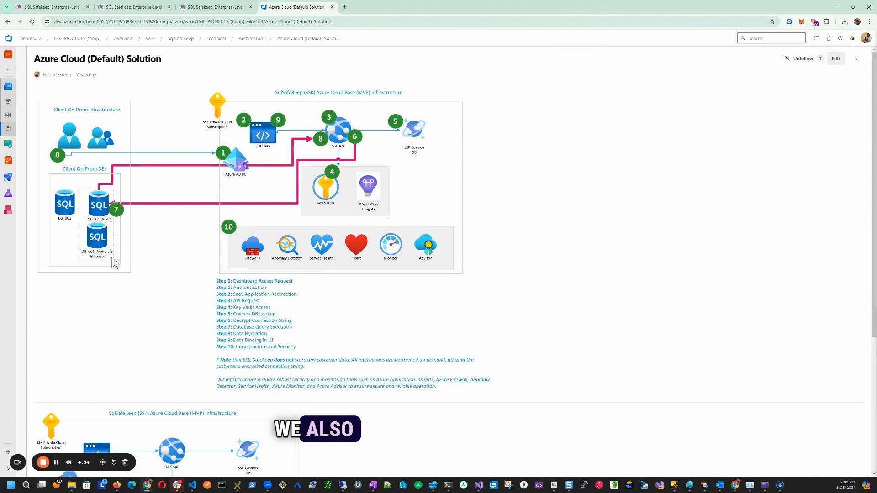
key("ctrl+plus")
key("ctrl+plus")
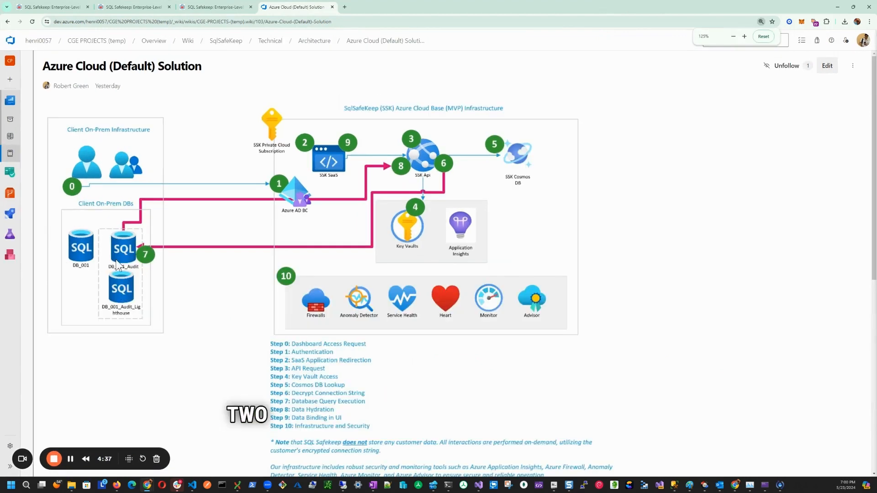
- Switch to SQL Server Management Studio, refresh the Azure instance's databases and inspect BikeStore_001_Audit and BikeStore_001_Audit_Lighthouse
left_click(675, 485)
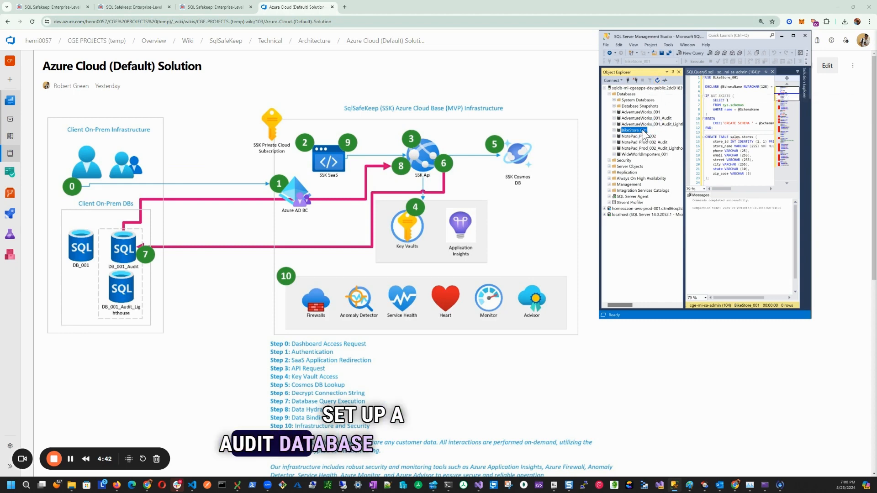
left_click(630, 94)
right_click(630, 94)
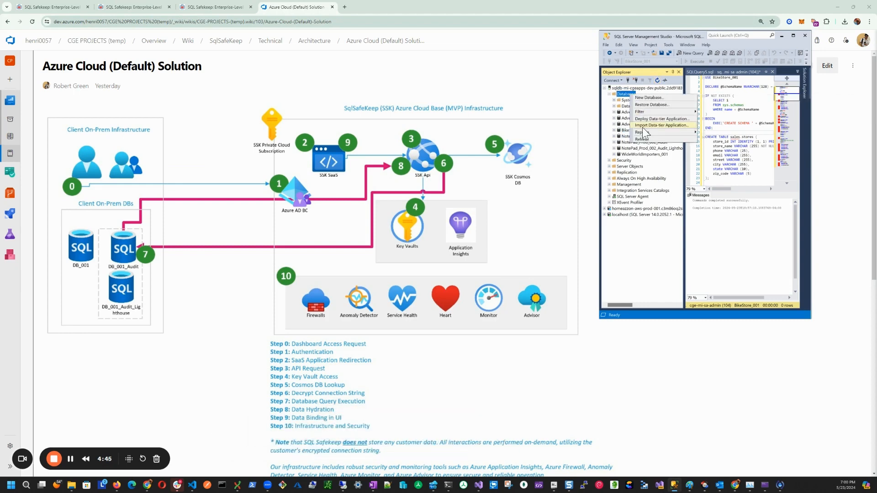
left_click(643, 139)
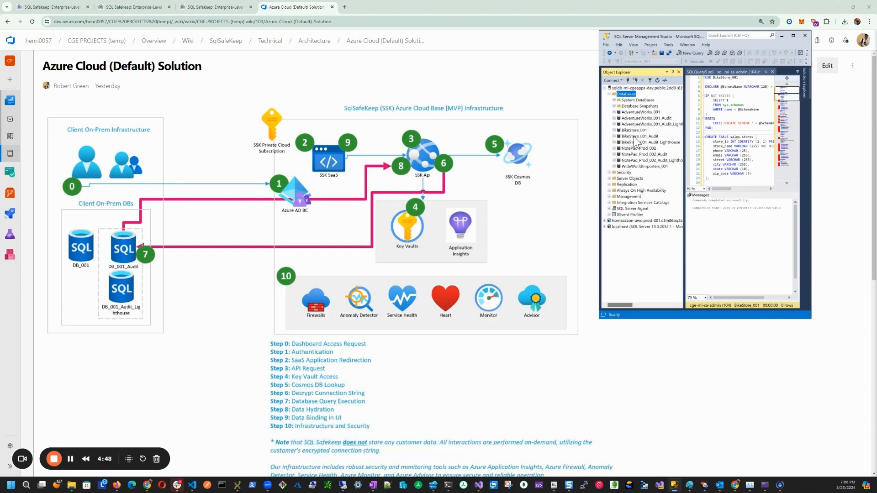
left_click(637, 136)
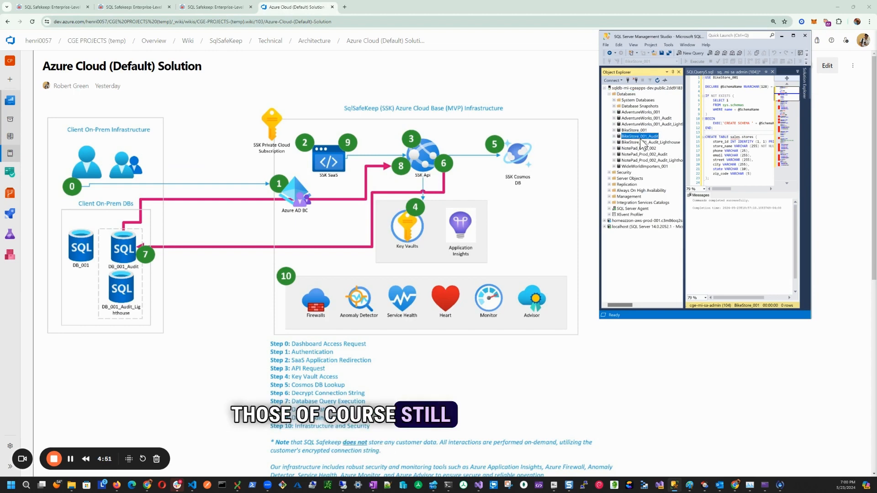
left_click(644, 142)
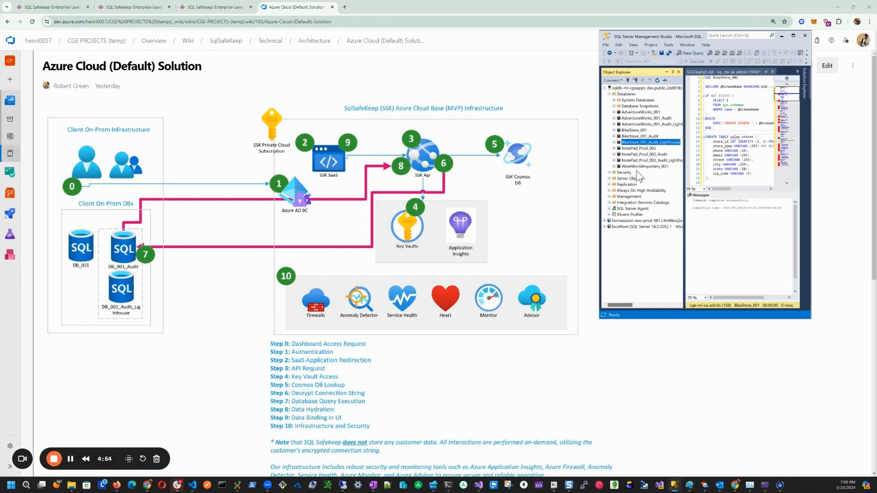
- Return to the Azure-hosted SQL Safekeep dashboard, close the audit log and open the Lighthouse Dashboard for BikeStore_001
left_click(125, 220)
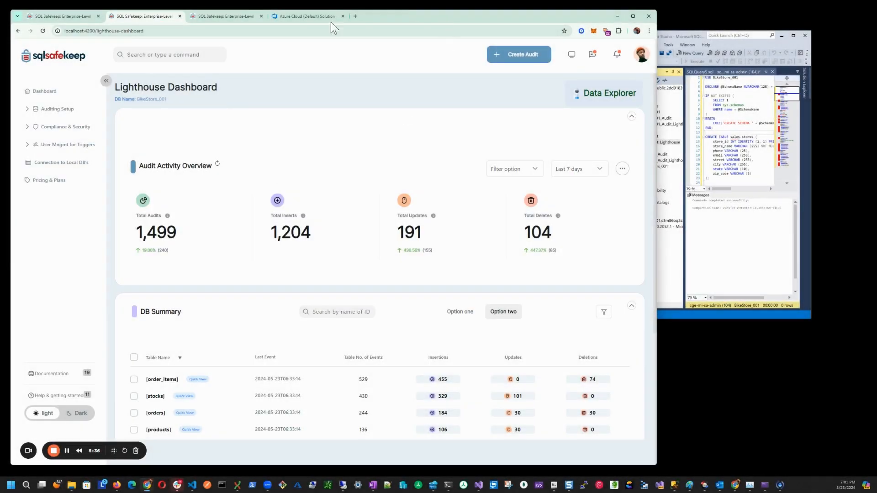
left_click(241, 17)
left_click(459, 177)
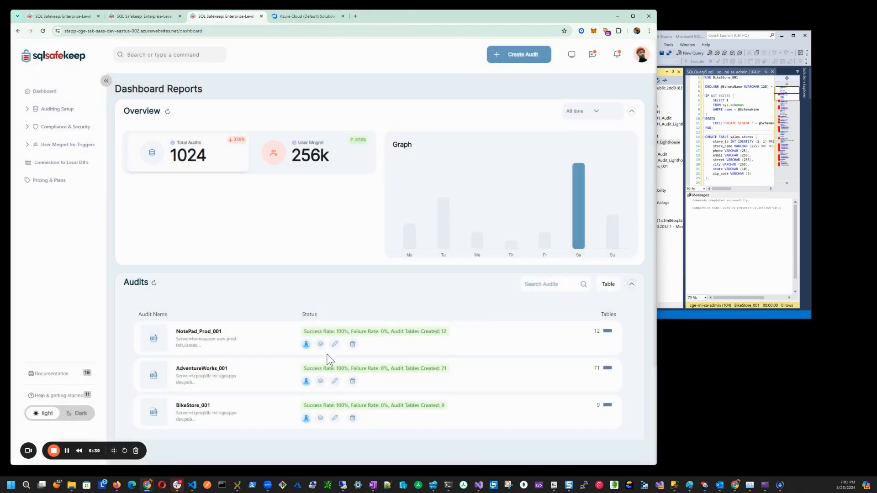
left_click(307, 418)
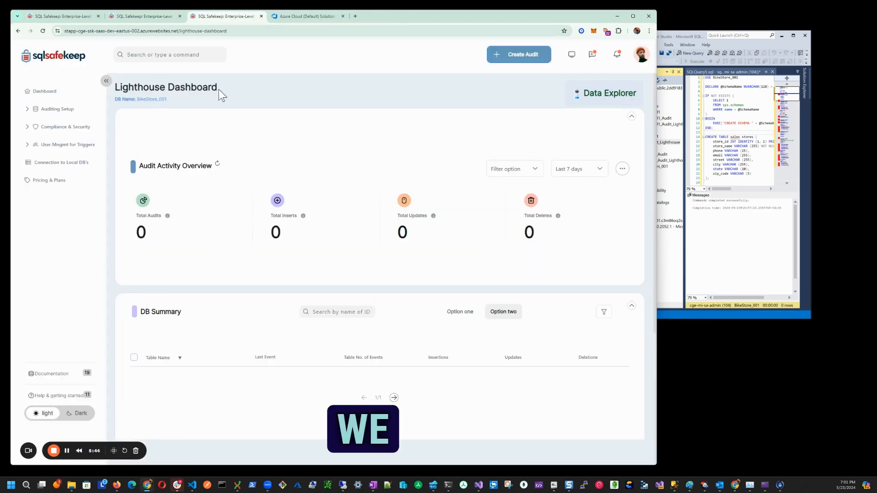
left_click_drag(222, 95, 114, 89)
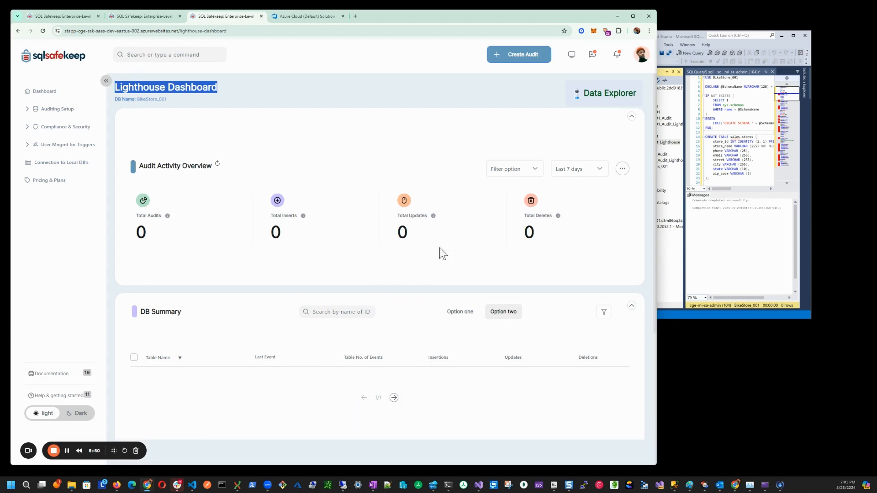
- Minimize the browser and SQL Server Management Studio, and close the DevTools window
left_click(700, 35)
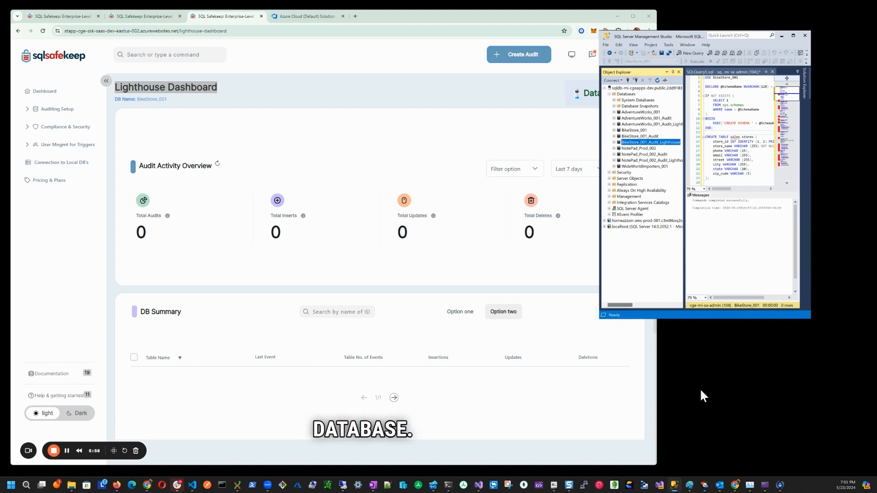
left_click(618, 16)
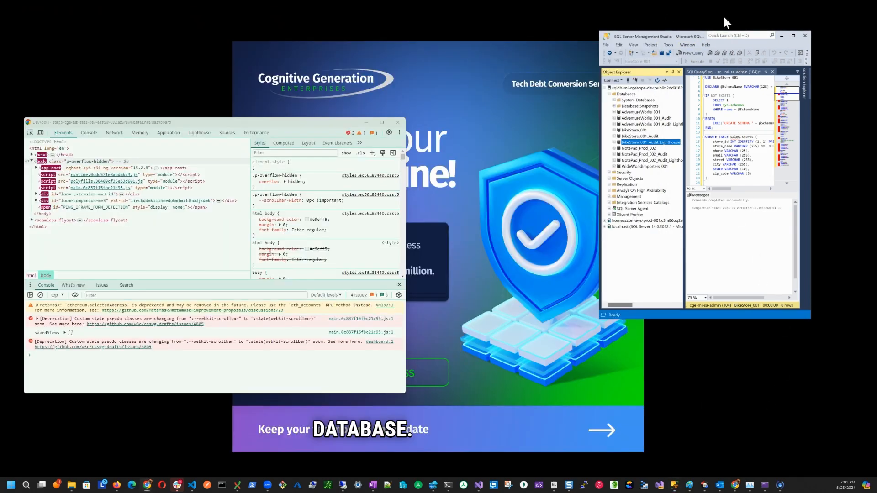
left_click(782, 35)
left_click(397, 122)
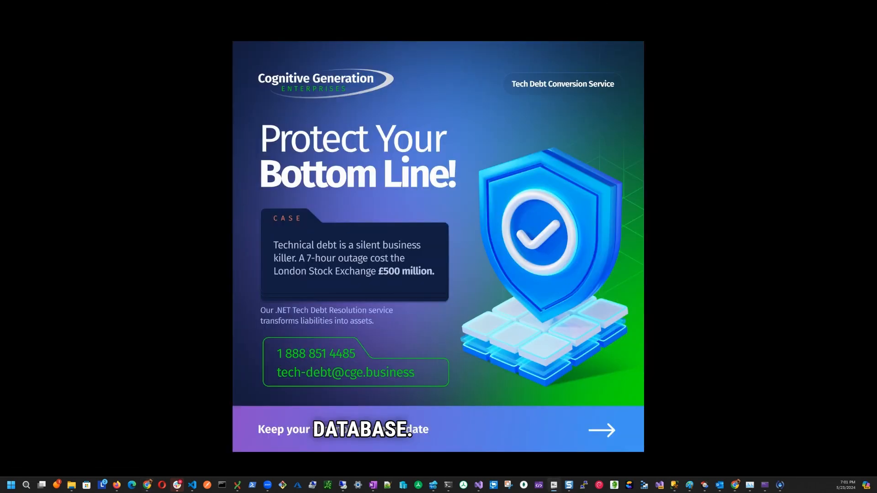
- Bring SQL Data Compare into view in the Remote Desktop window and compare BikeStore_001 on the AWS source with the Azure target
left_click_drag(10, 471, 249, 27)
left_click_drag(385, 97, 772, 386)
left_click_drag(421, 173, 304, 113)
triple_click(218, 177)
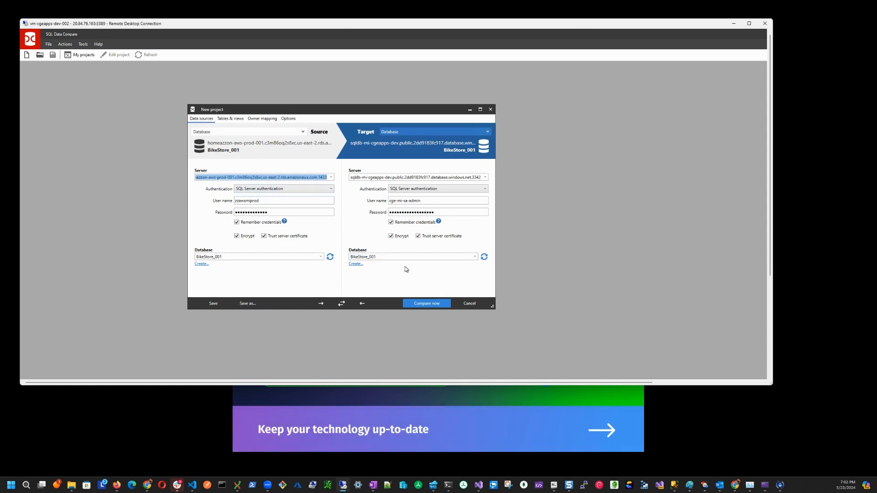
left_click(428, 304)
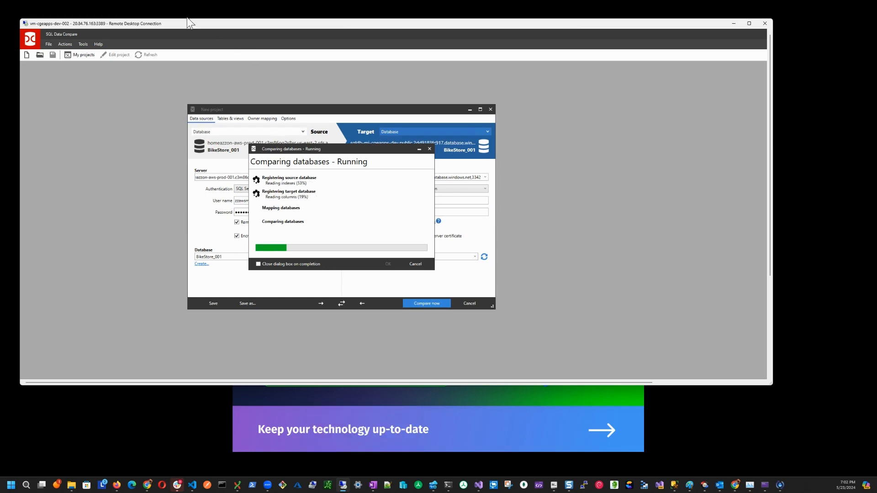
- Shrink and move the Remote Desktop window aside, and bring the SQL Safekeep browser window back
left_click_drag(180, 24, 198, 39)
left_click_drag(143, 53, 485, 108)
left_click_drag(549, 187, 492, 173)
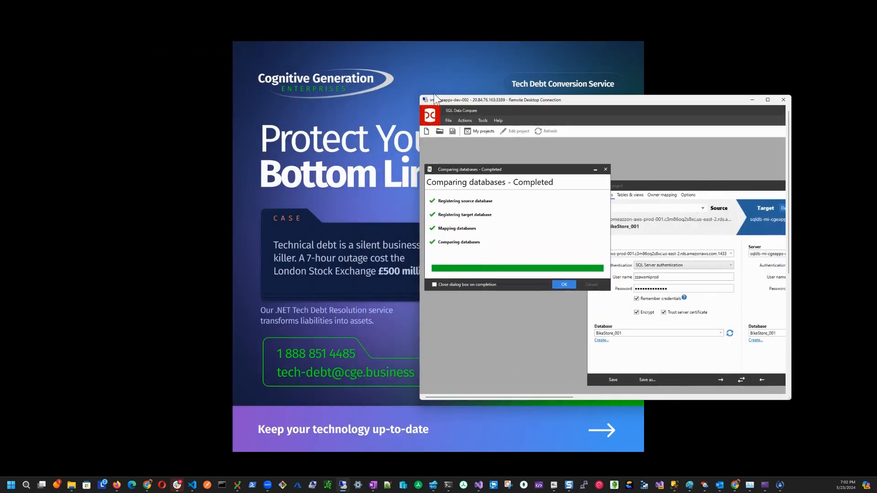
left_click_drag(421, 96, 609, 62)
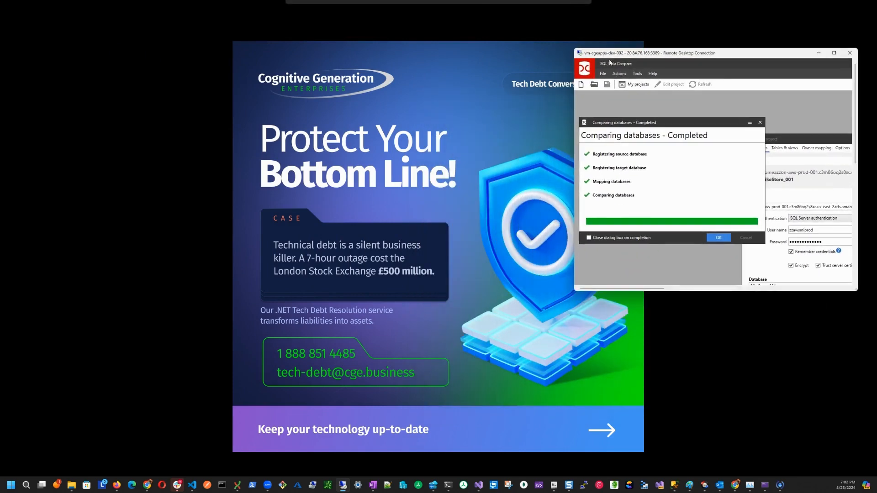
mouse_move(147, 485)
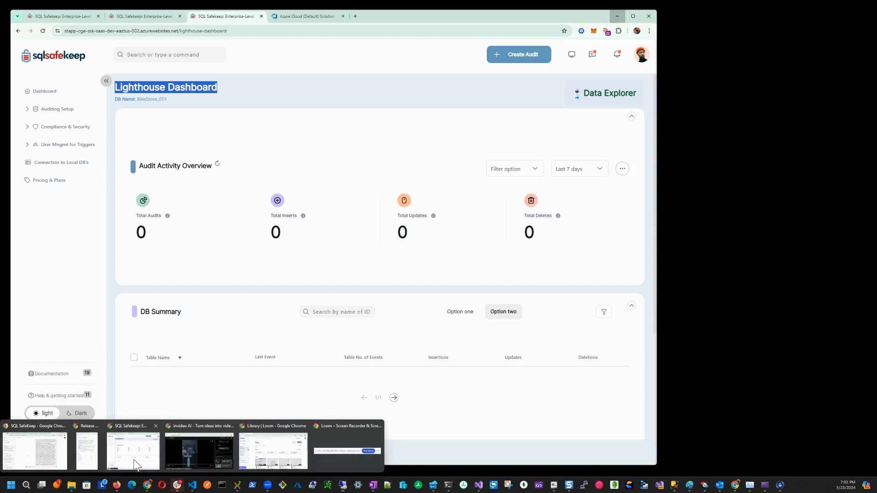
left_click(133, 450)
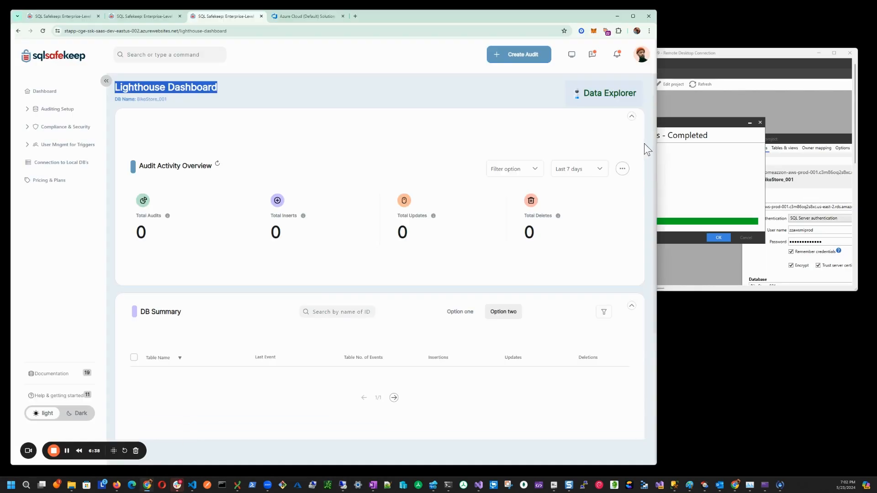
- Dismiss the completed database comparison and enlarge the Remote Desktop window over the dashboard to show the comparison results
left_click_drag(711, 59, 457, 68)
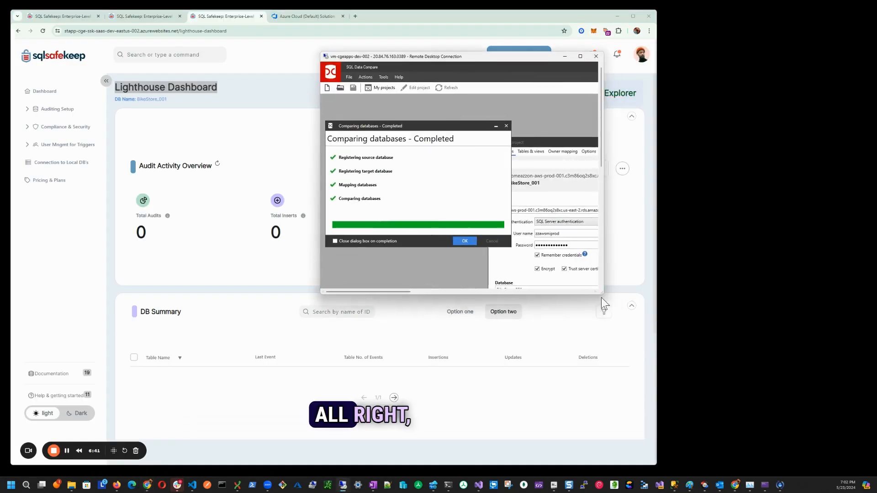
left_click_drag(603, 307, 767, 366)
left_click(457, 245)
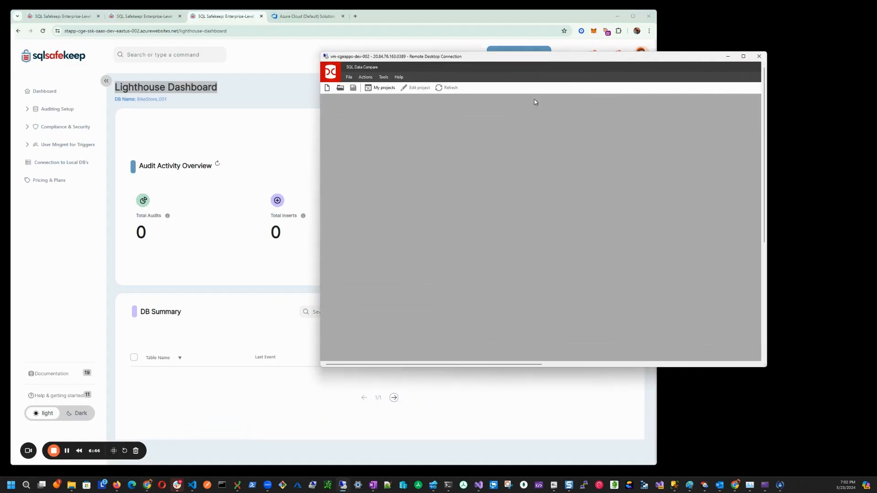
left_click_drag(518, 57, 293, 28)
left_click_drag(538, 340, 735, 404)
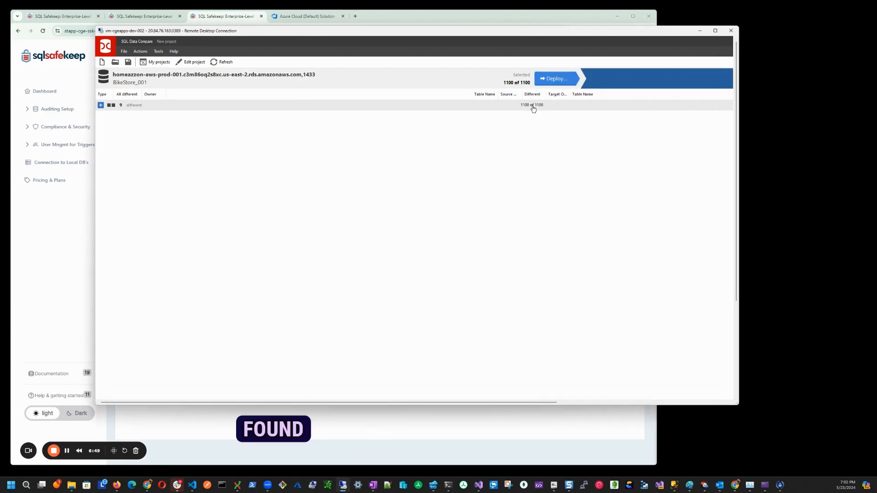
- Examine the total audits, inserts and deletes for BikeStore_001 on the locally hosted Lighthouse Dashboard
left_click(227, 21)
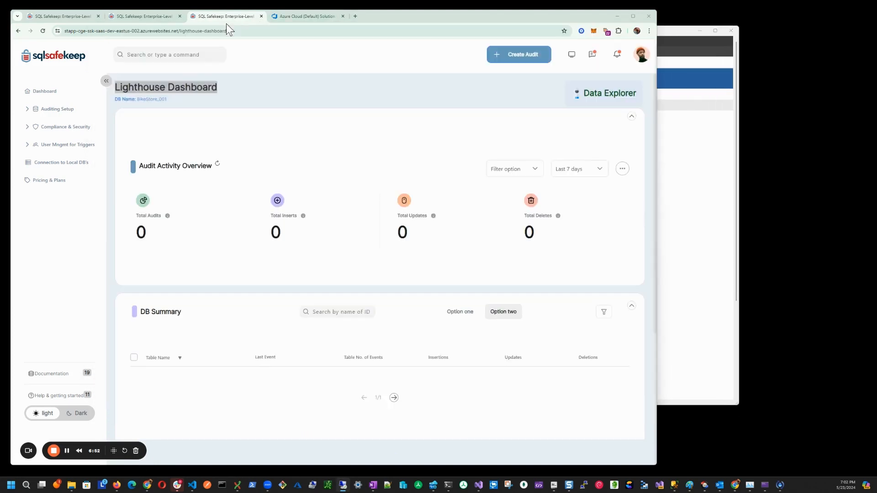
left_click(148, 20)
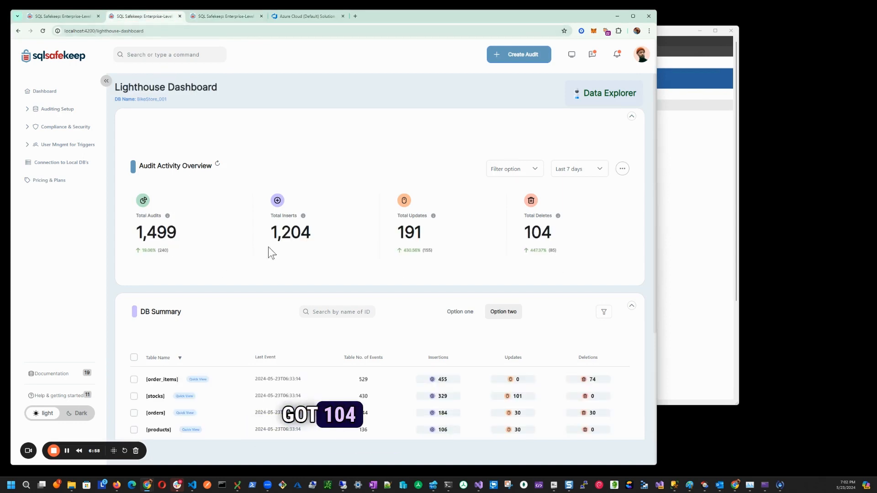
left_click_drag(137, 233, 180, 241)
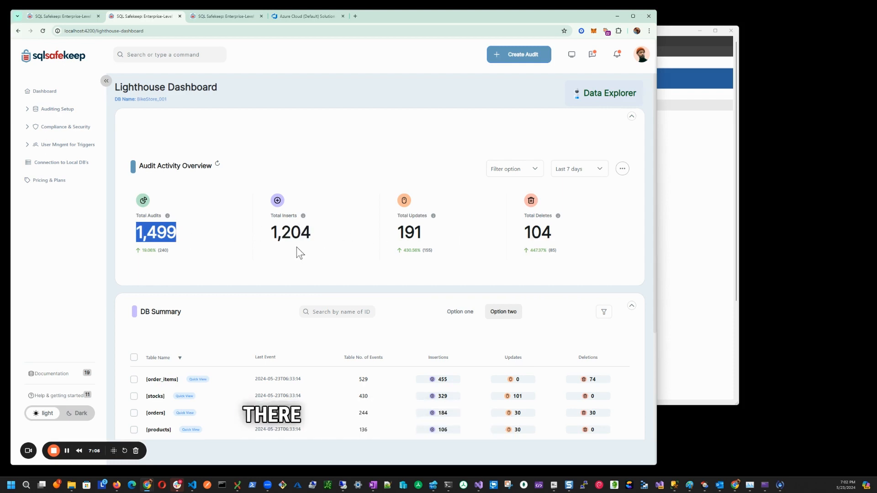
left_click_drag(312, 234, 269, 238)
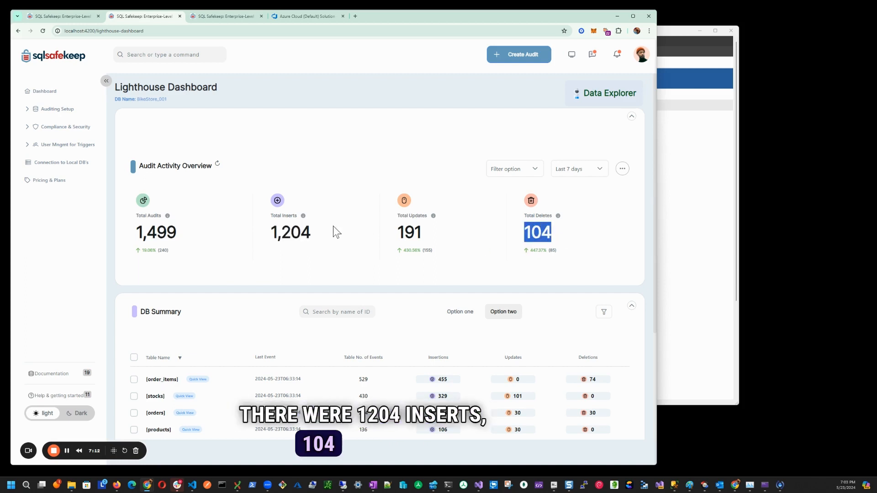
left_click_drag(333, 227, 270, 236)
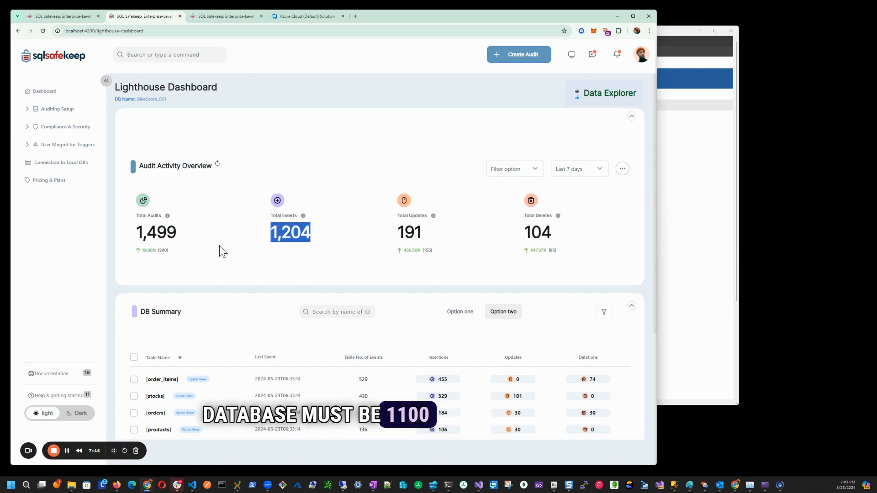
- Expand the differing tables in SQL Data Compare, place its window beside the dashboard and deploy the selected BikeStore_001 differences to the Azure target
left_click(683, 32)
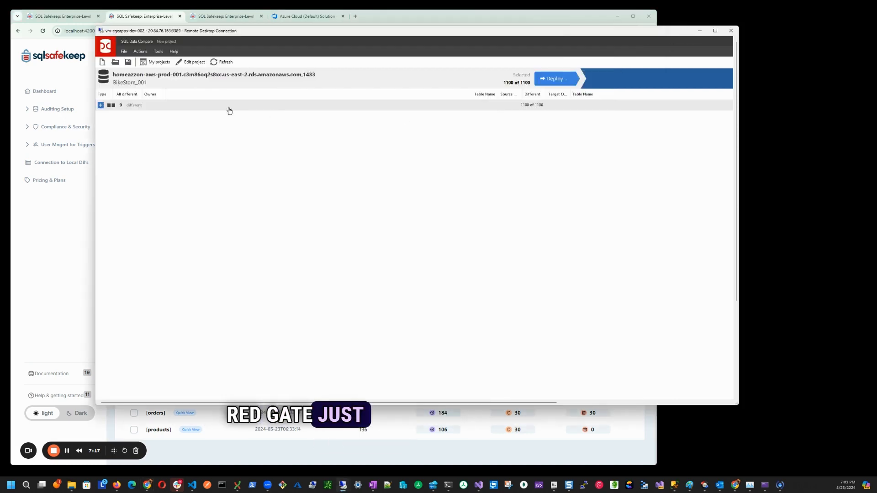
left_click(100, 105)
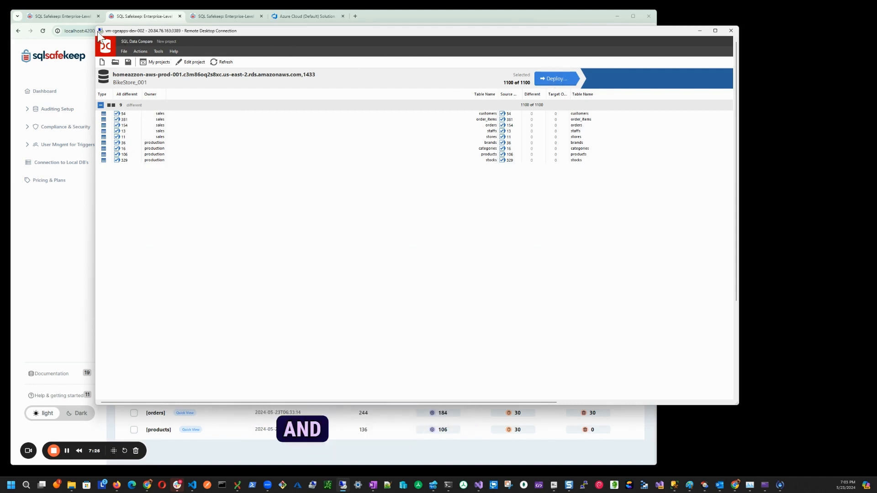
left_click_drag(128, 33, 309, 104)
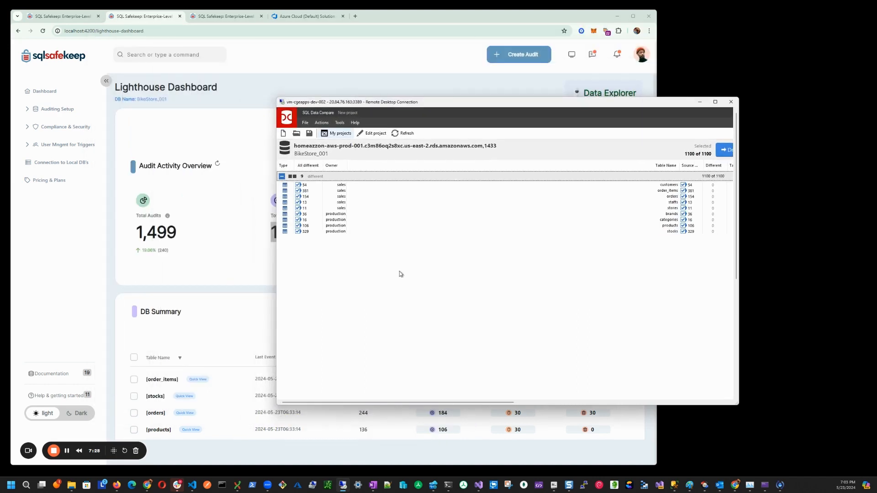
left_click_drag(478, 401, 523, 401)
left_click_drag(440, 103, 560, 89)
left_click(767, 136)
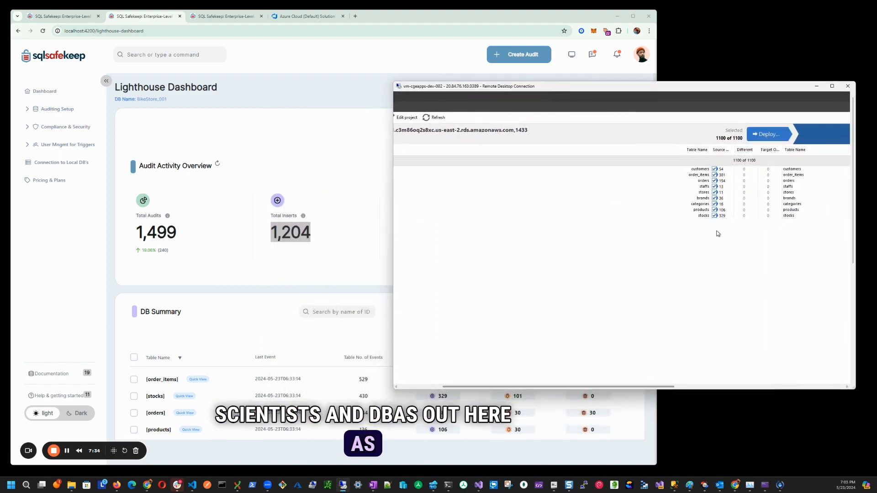
left_click_drag(622, 201, 541, 136)
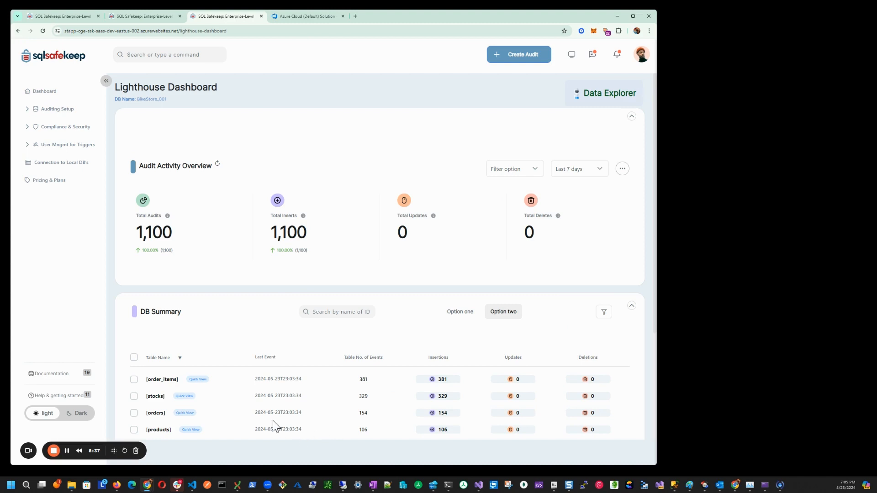
- Collapse the side navigation of the Azure-hosted BikeStore_001 Lighthouse Dashboard
left_click(106, 82)
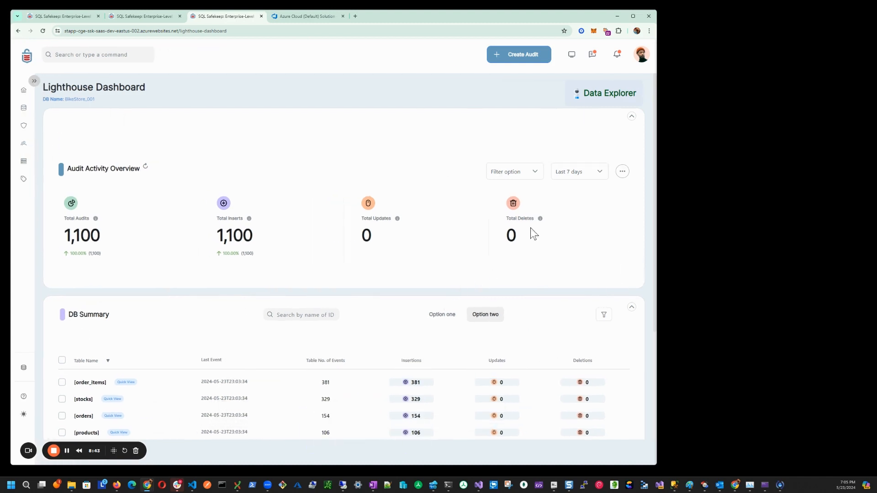
- Collapse the Audit Activity Overview and examine the audited order_items records across all their columns in Quick View
left_click(631, 117)
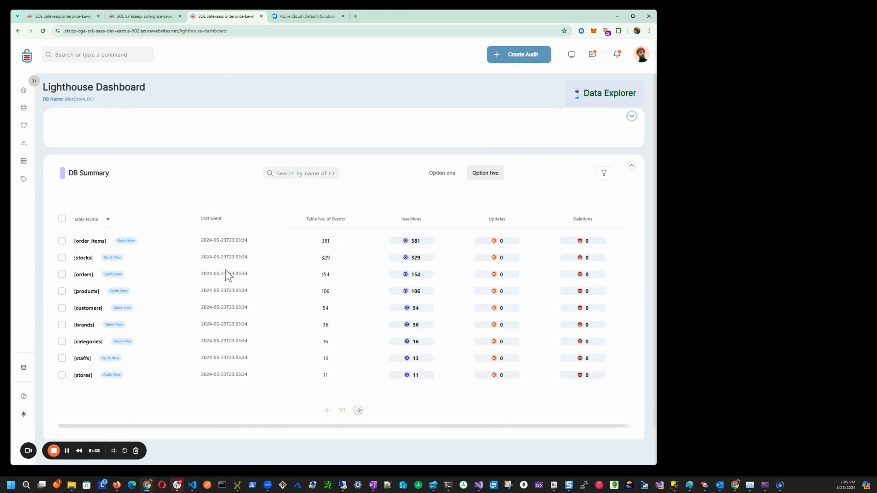
left_click(127, 242)
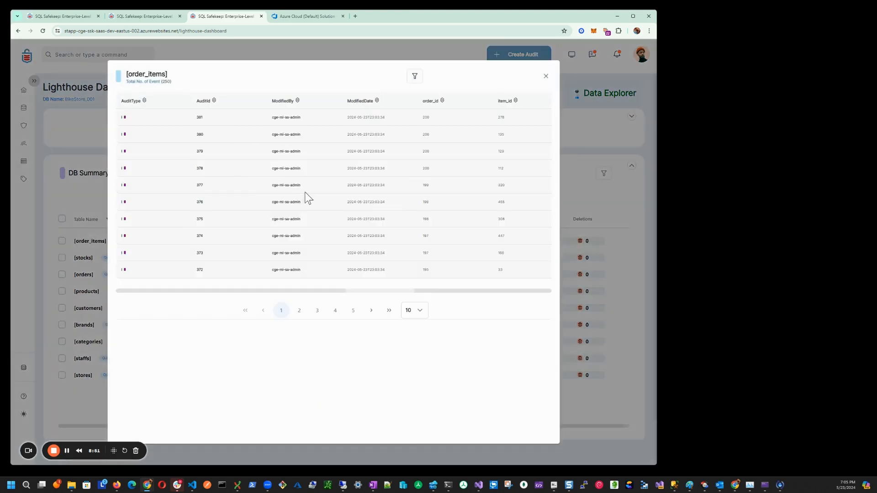
left_click_drag(323, 290, 406, 301)
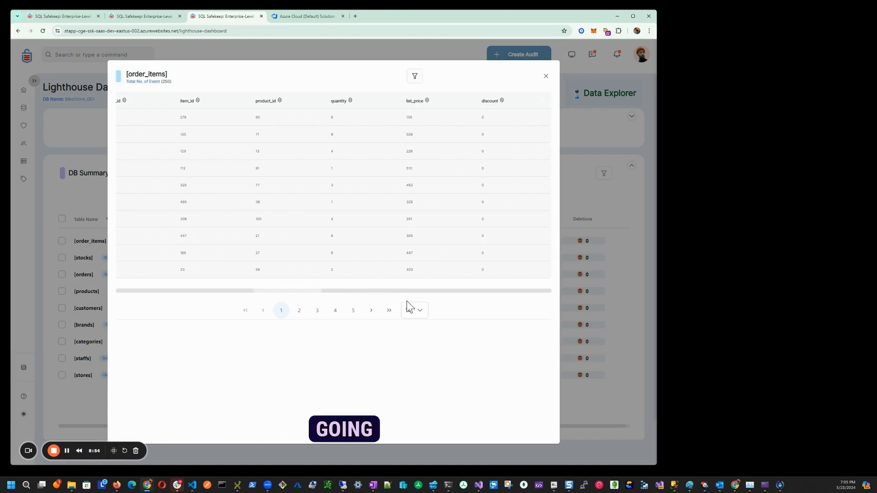
left_click(543, 76)
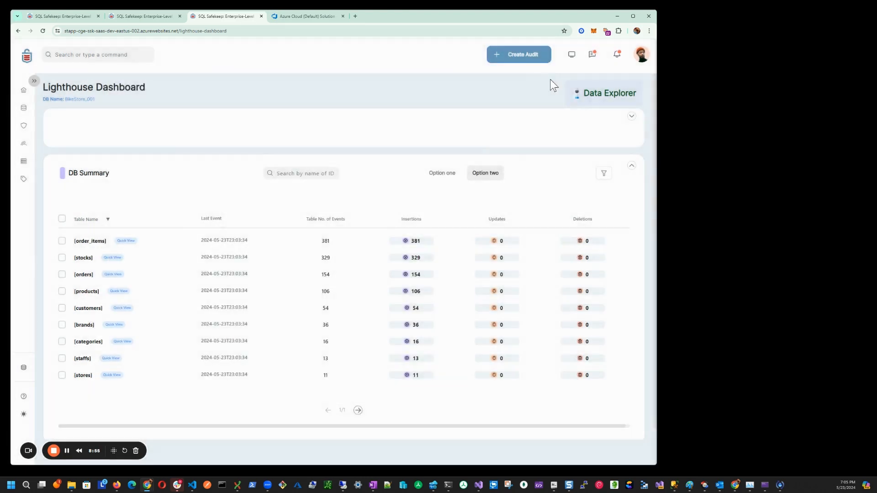
- Open the Data Explorer for BikeStore_001, hide its table filter bar, and collapse and re-expand all tables
left_click(602, 98)
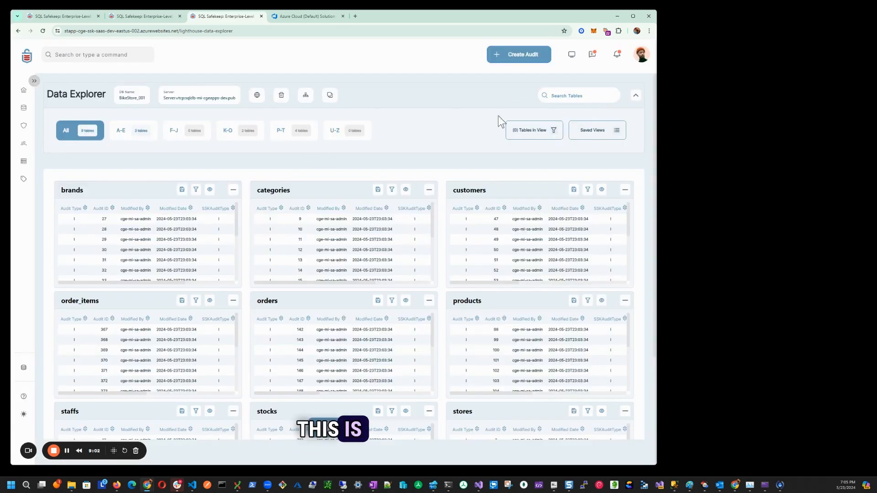
left_click(636, 96)
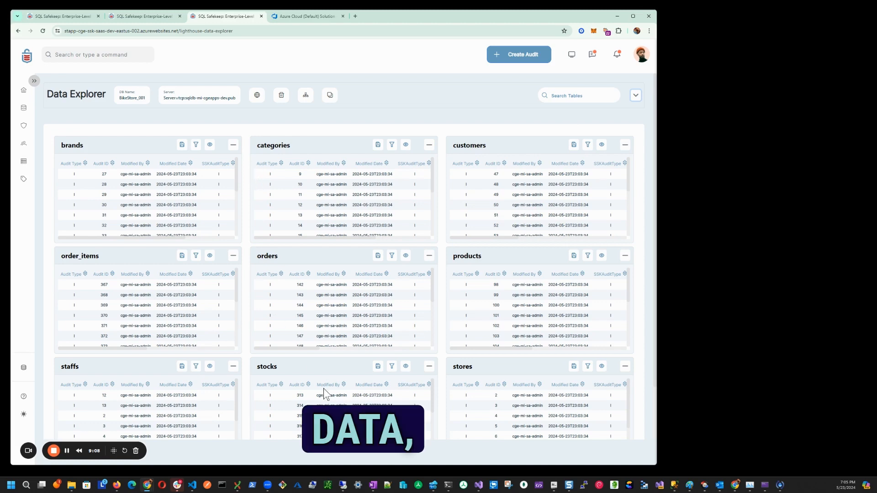
left_click(342, 428)
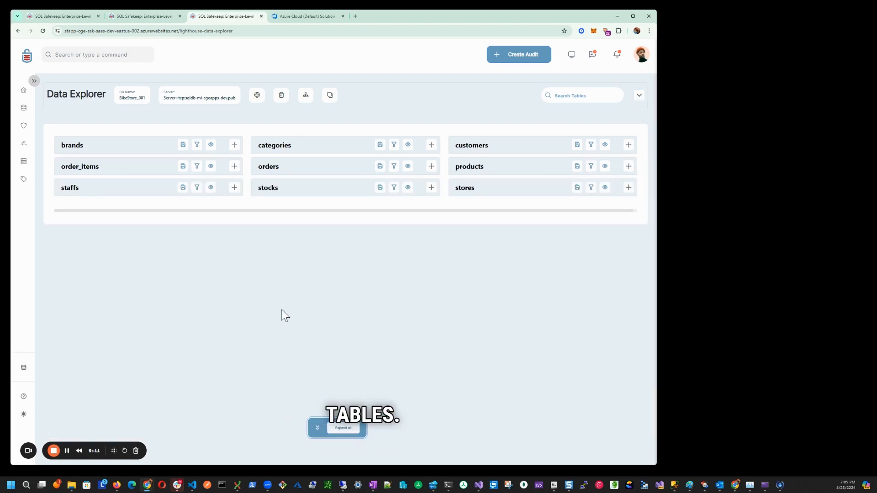
left_click(343, 428)
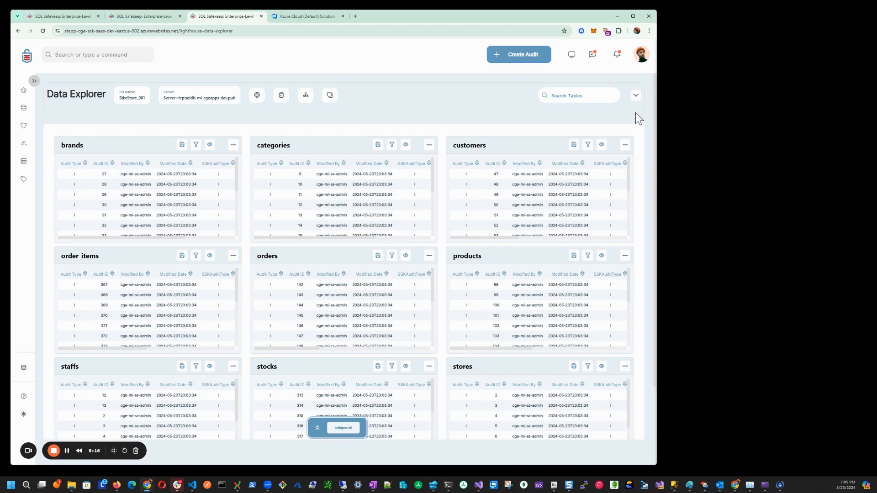
- Show the alphabetical table filters again and browse the A-E, K-O and P-T groups before returning to all tables
left_click(636, 96)
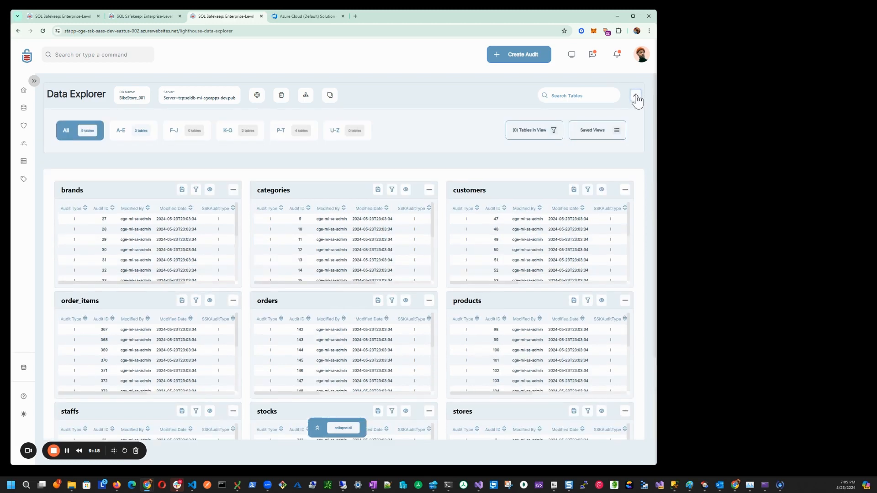
left_click(122, 134)
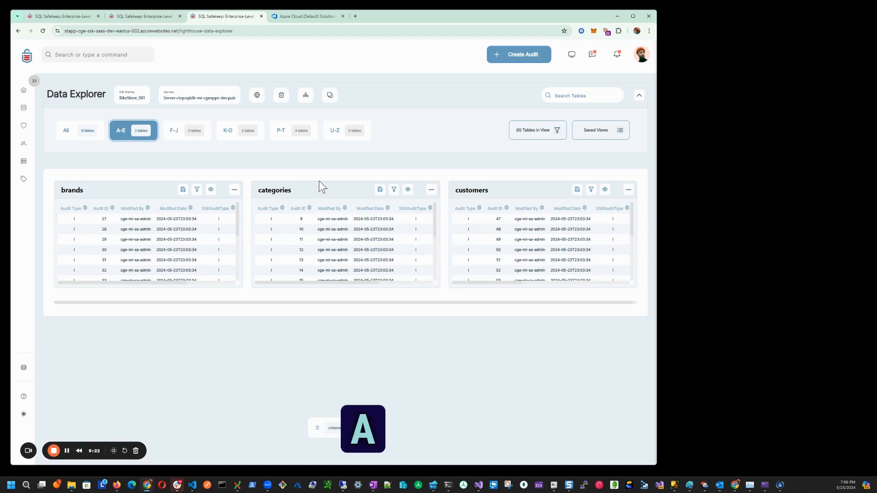
left_click(247, 134)
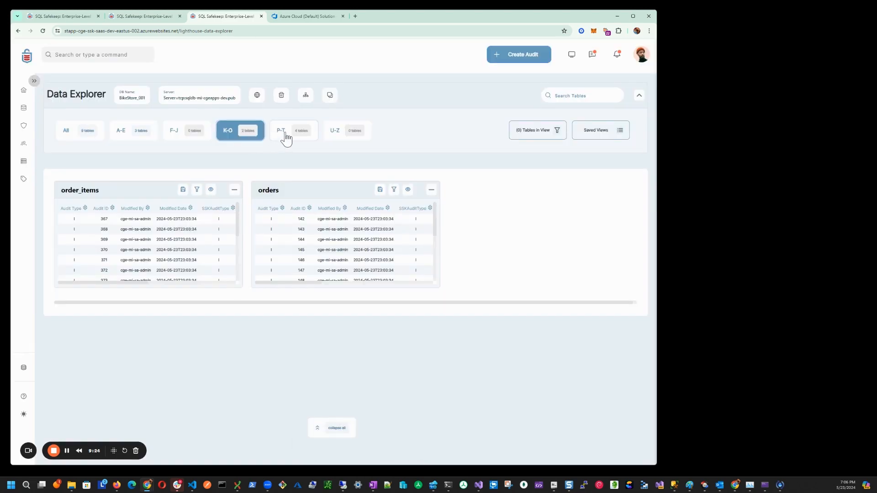
left_click(284, 134)
left_click(80, 134)
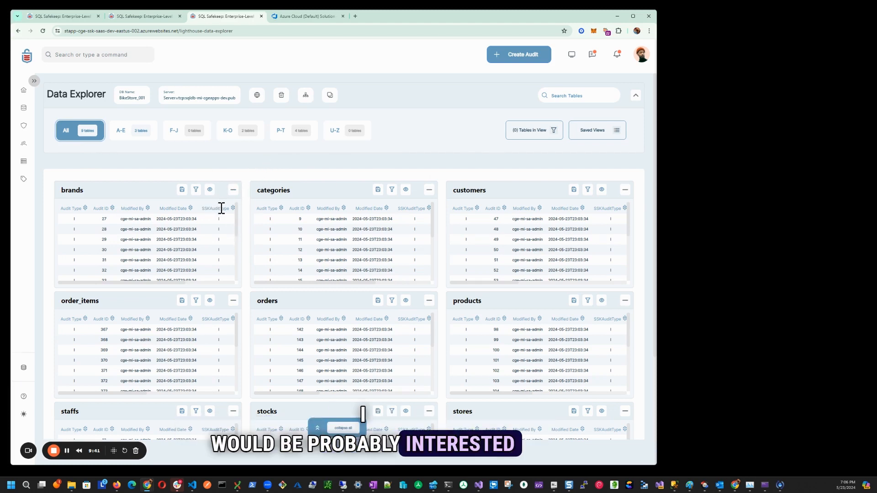
- Add the orders and stocks tables to a view and save it as "CTO: System Health"
scroll(244, 237, "down", 1)
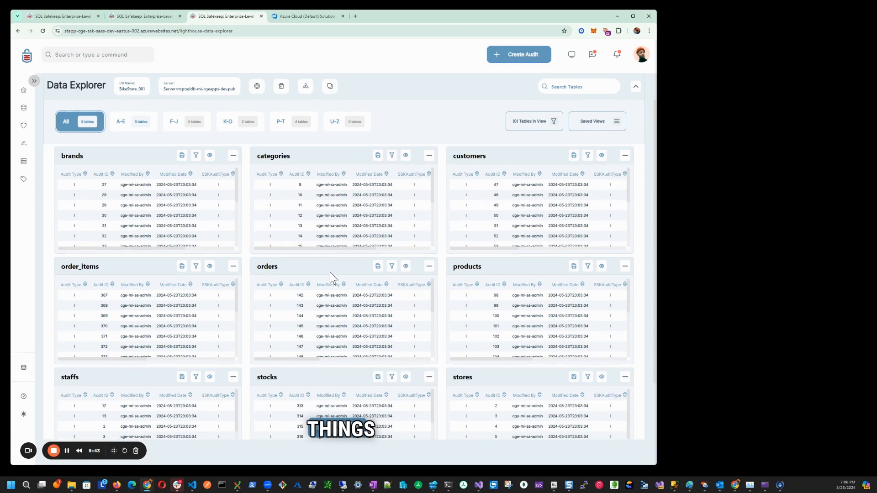
left_click(378, 267)
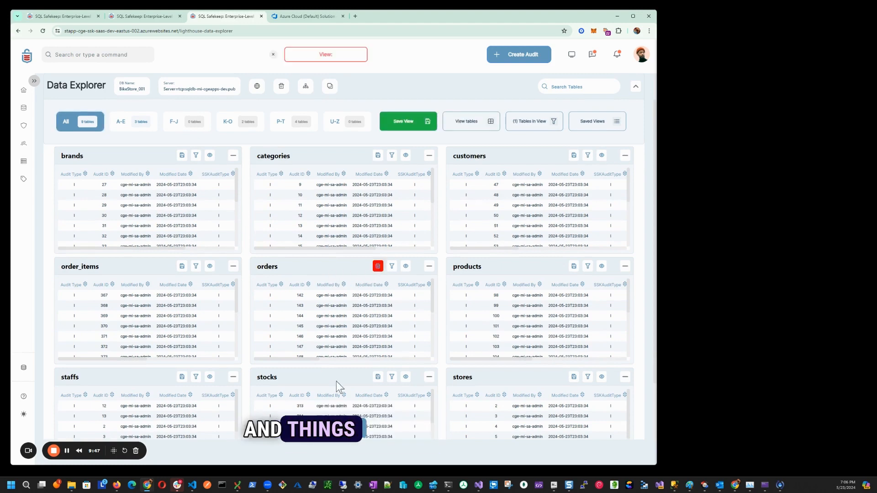
left_click(378, 377)
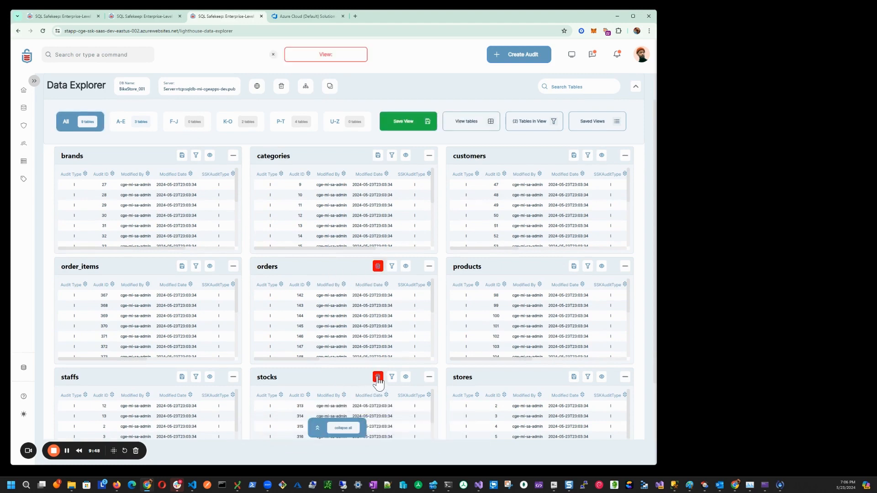
left_click(406, 121)
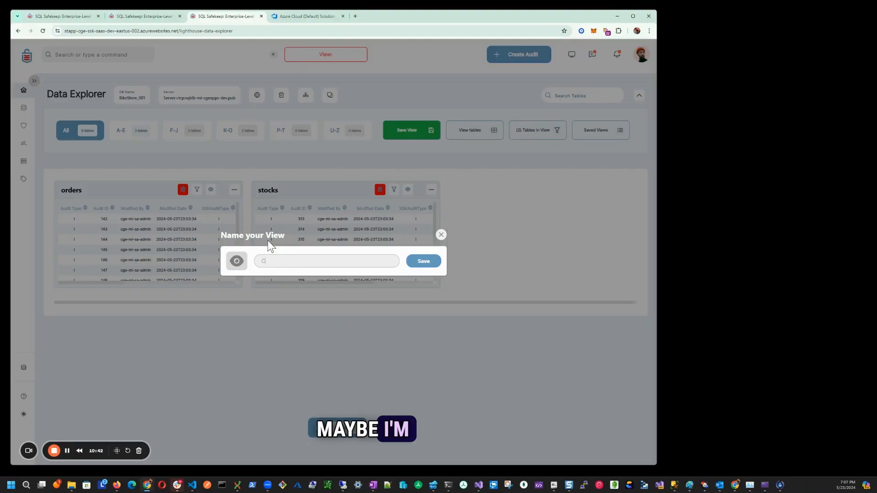
type("CTO: Sys")
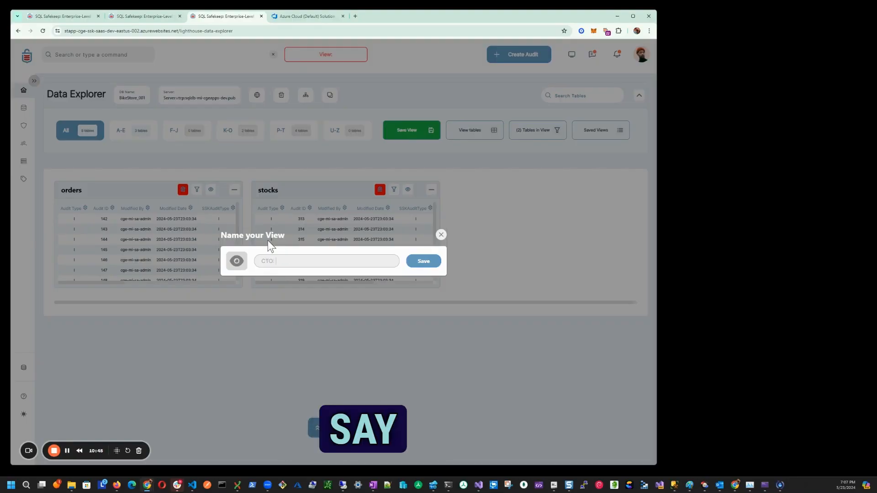
type("tem Hea")
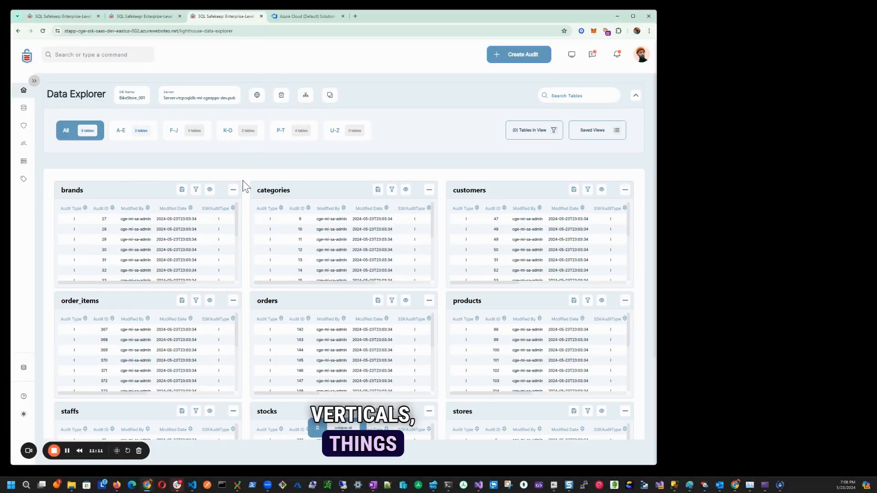
- Select the brands, categories, products and stores tables for another view
scroll(252, 224, "down", 2)
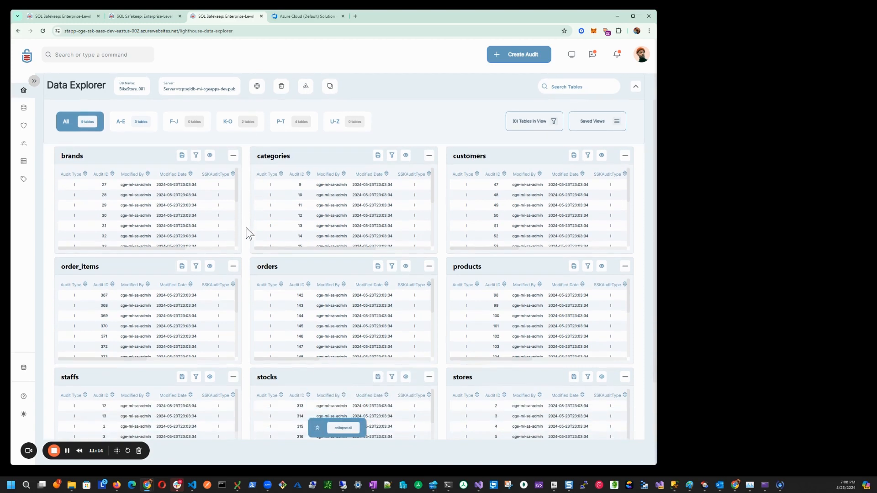
scroll(250, 249, "up", 2)
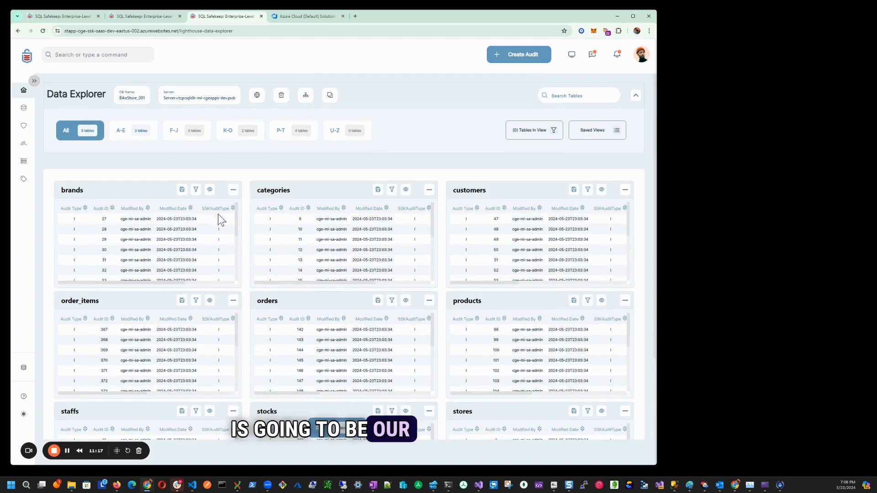
left_click(181, 190)
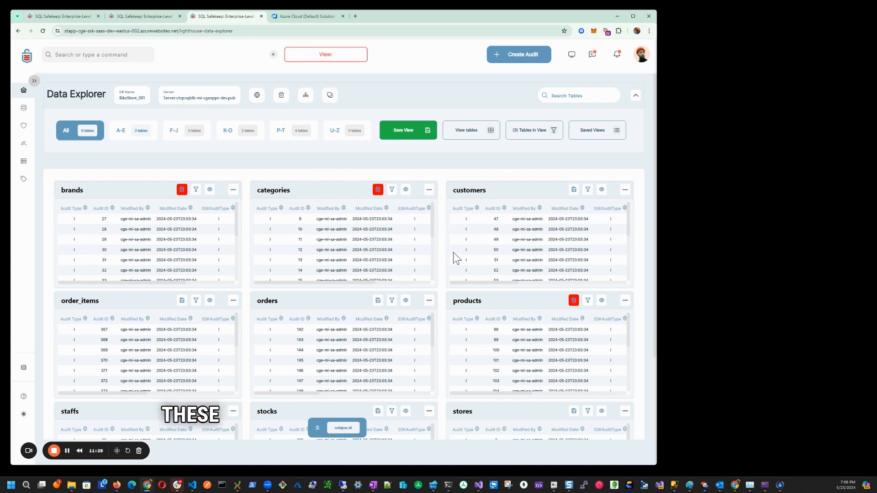
scroll(443, 269, "down", 1)
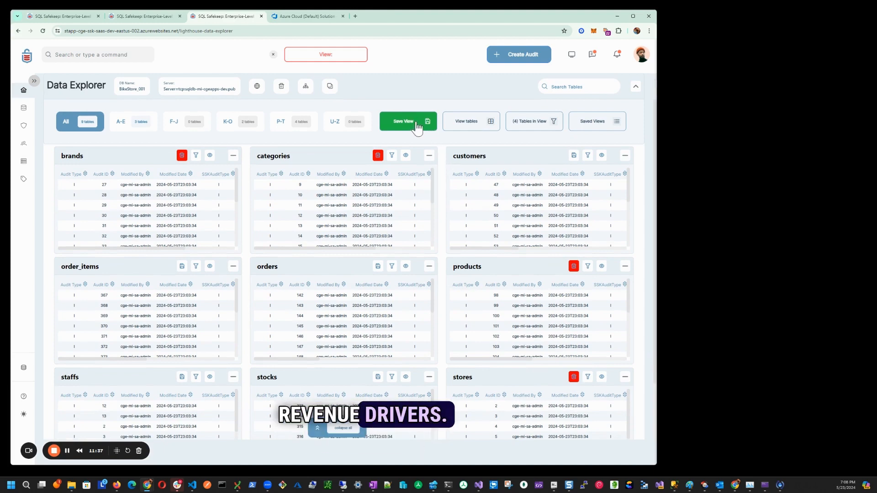
- Save the four selected tables as a view named "Revenue Drivers"
left_click(398, 122)
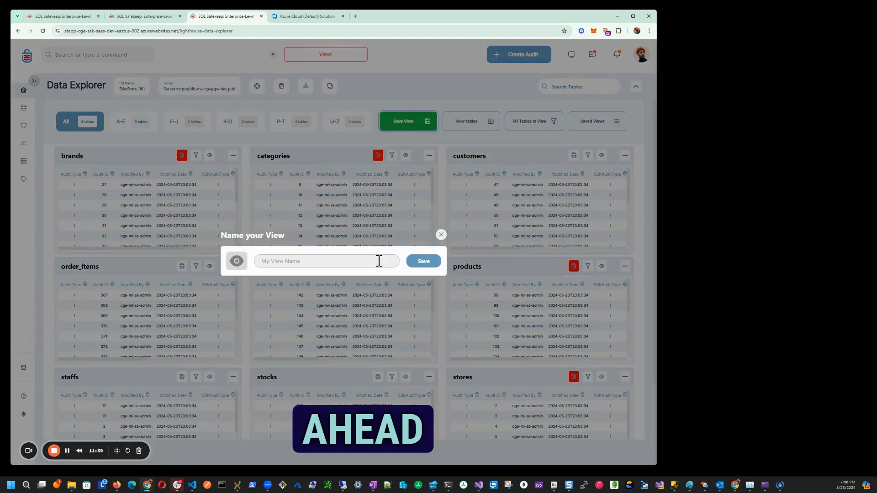
left_click(341, 259)
type("C")
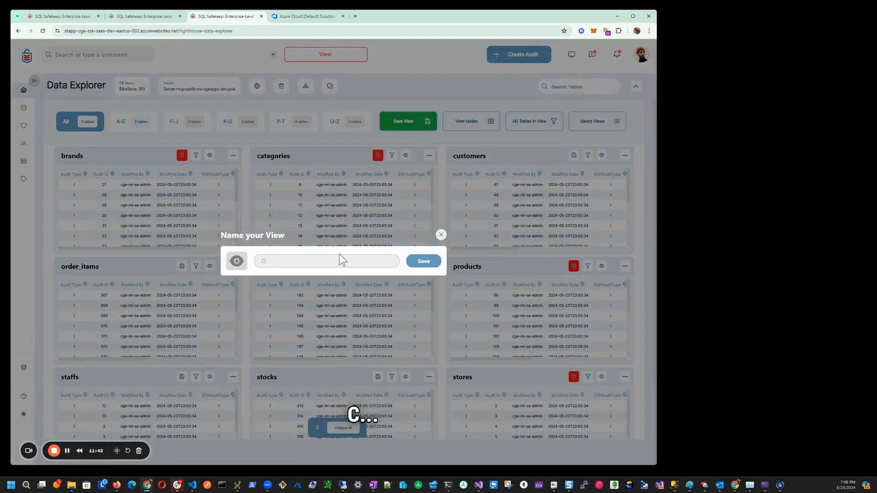
key("BackSpace")
type("Revenue Drivers")
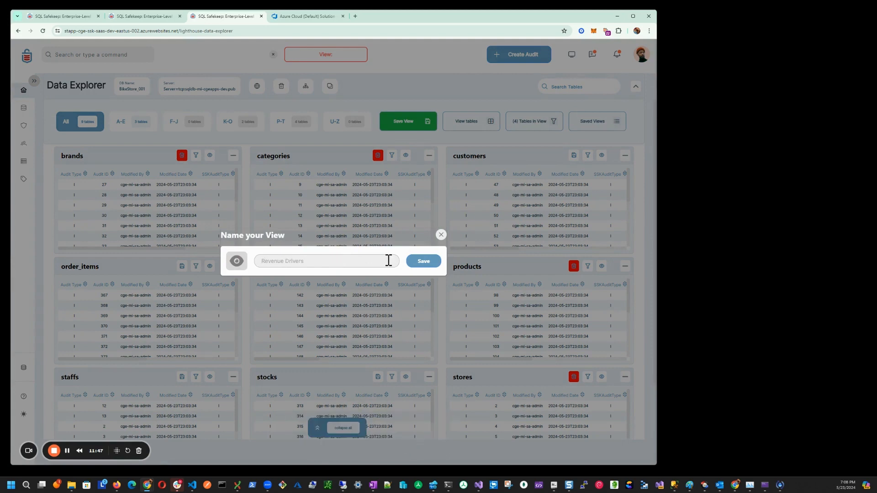
left_click(417, 264)
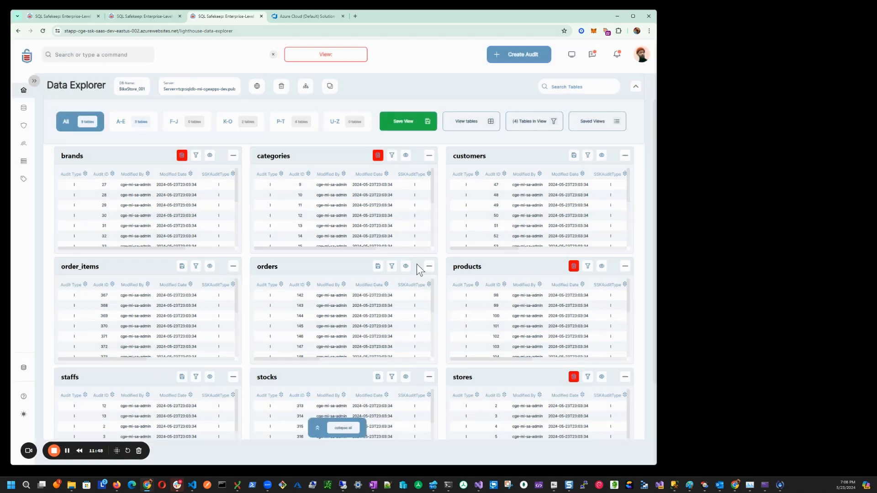
- Clear the current table selection, load the saved view "CTO: System Health" and close that view again
left_click(273, 54)
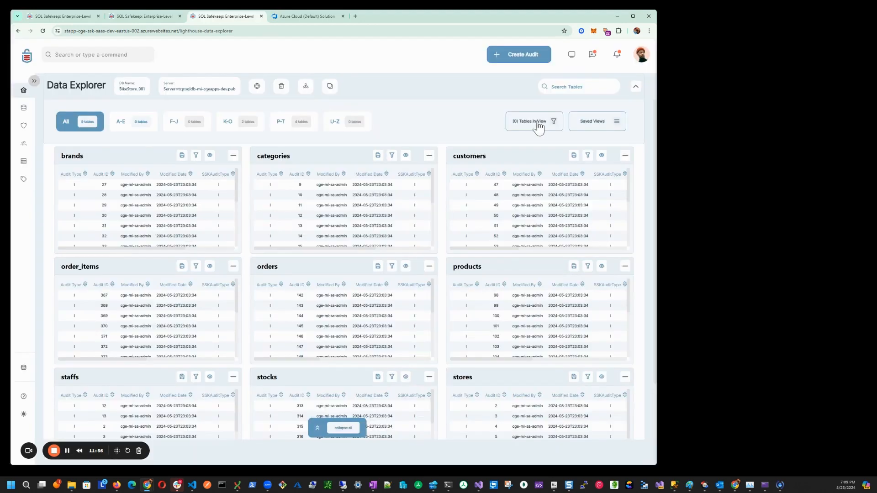
left_click(587, 124)
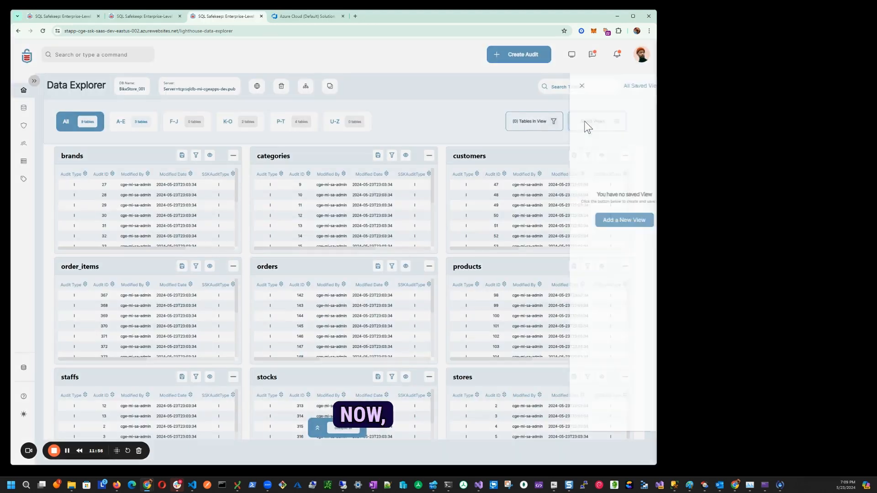
left_click(604, 118)
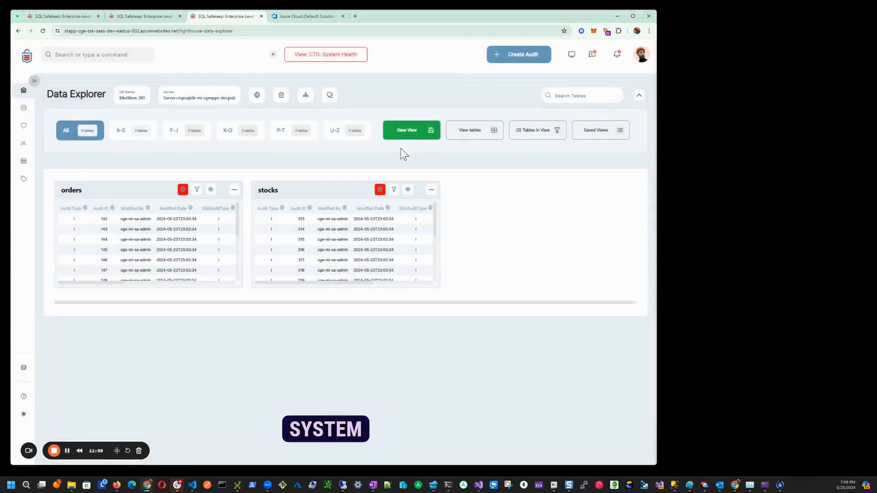
left_click(273, 56)
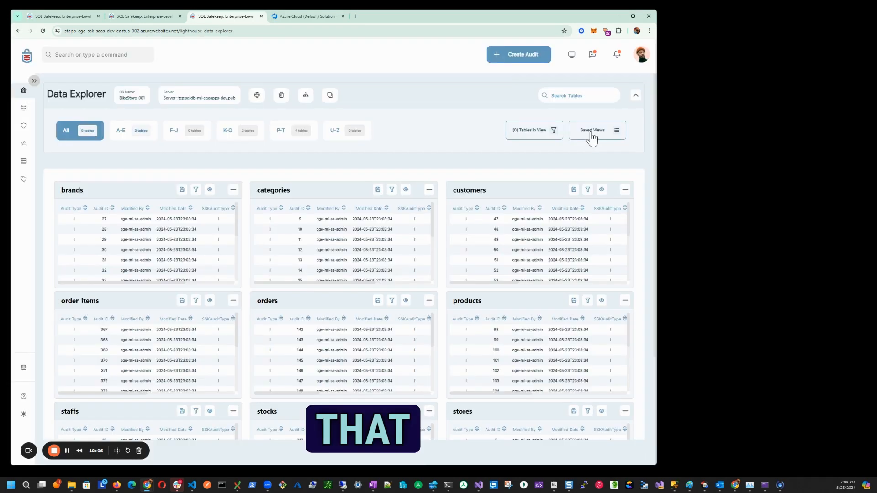
- Load the saved view "Revenue Drivers" and return to the full list of tables
left_click(589, 132)
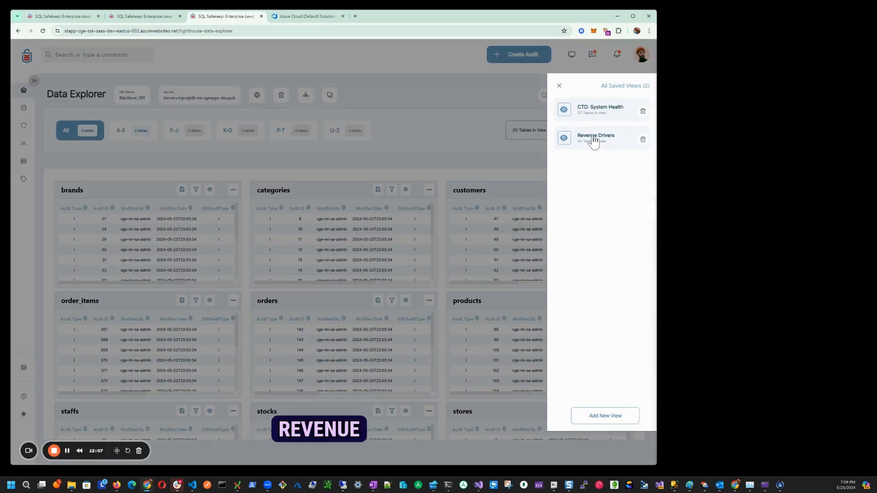
left_click(594, 137)
left_click(274, 55)
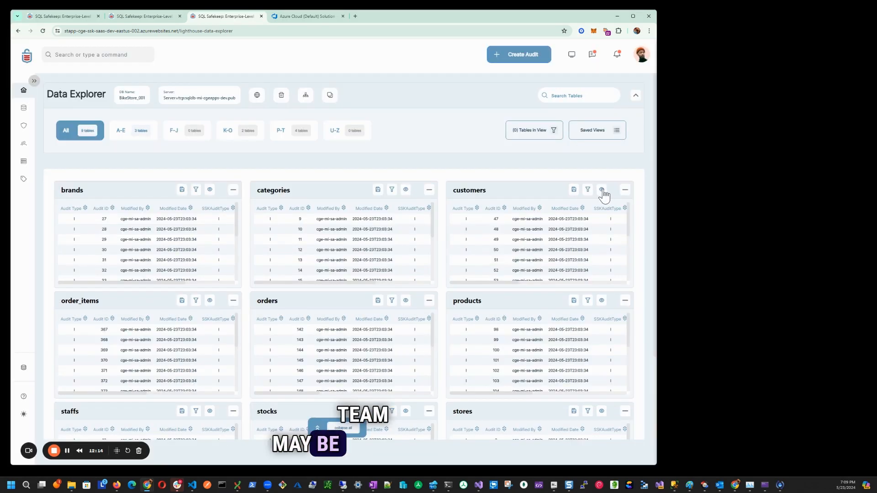
- Open the detailed view of the customers table and examine its audited records through the contact and address columns
left_click(602, 190)
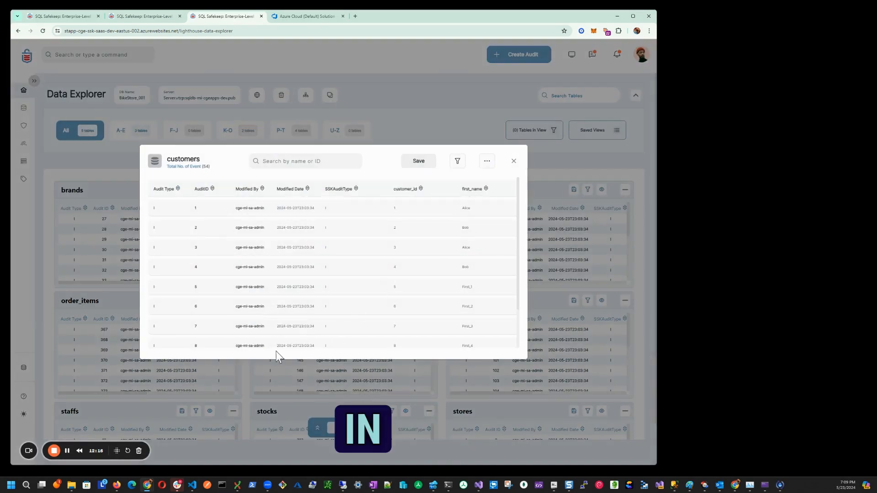
scroll(304, 324, "right", 5)
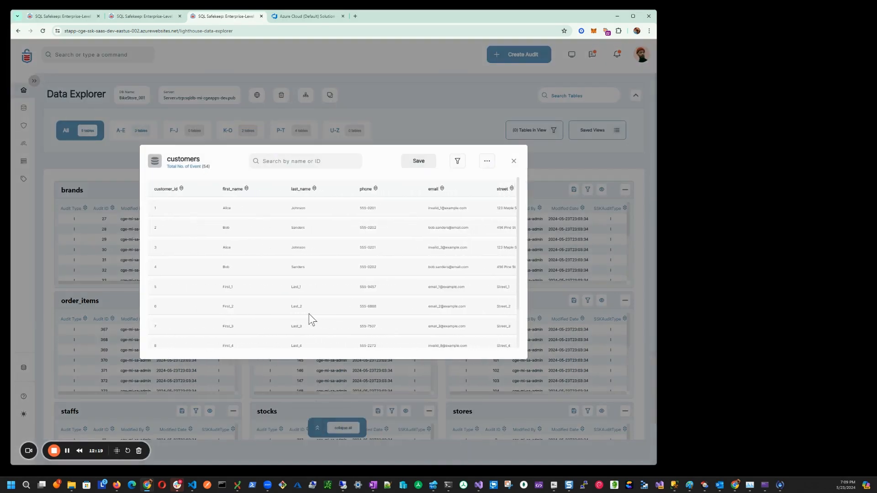
scroll(309, 315, "right", 3)
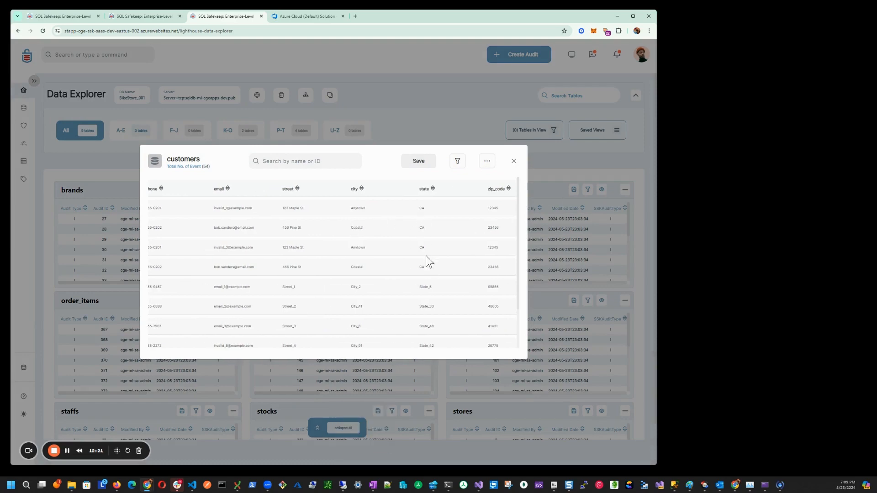
- Close the customers detail view, add the customers, orders and order_items tables to the view and display only those tables
left_click(514, 162)
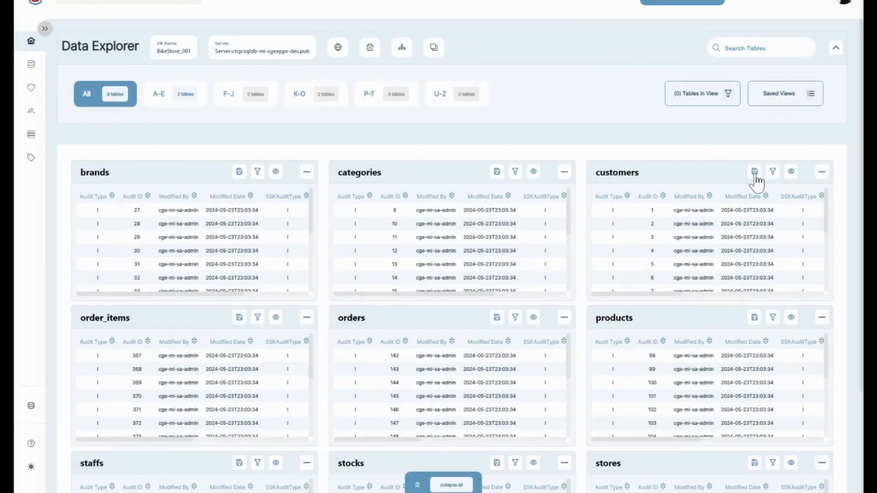
left_click(574, 190)
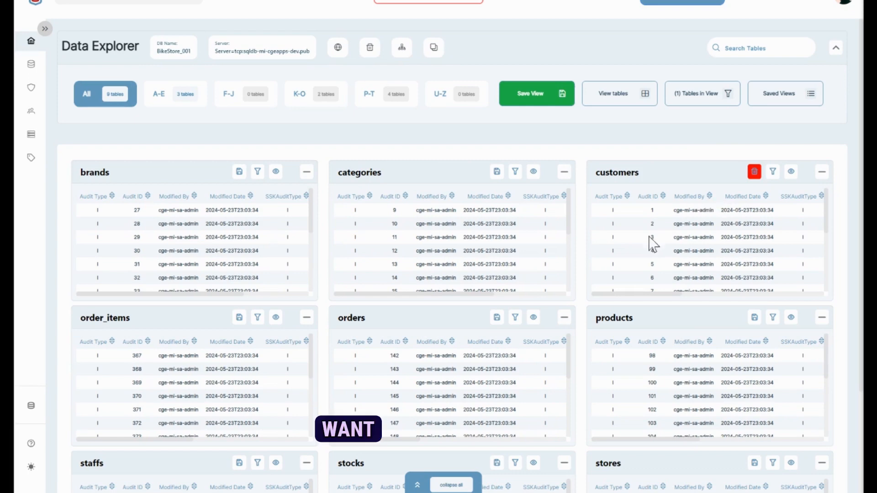
scroll(587, 263, "down", 1)
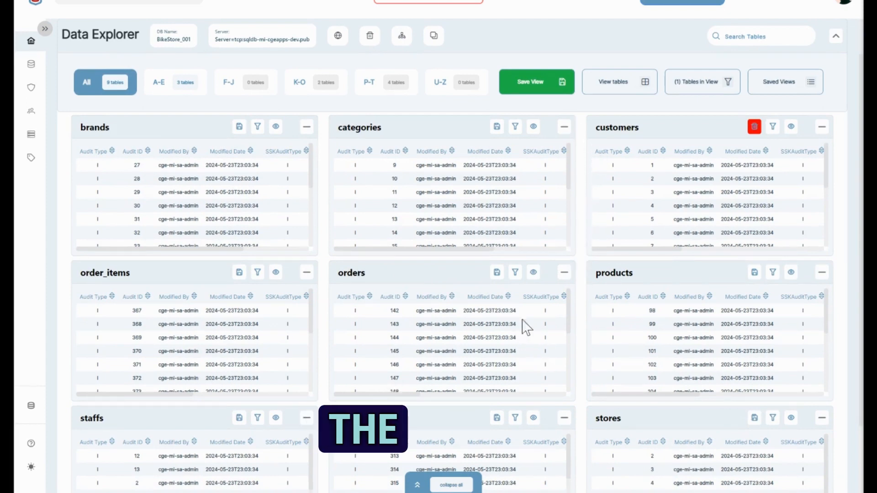
left_click(497, 273)
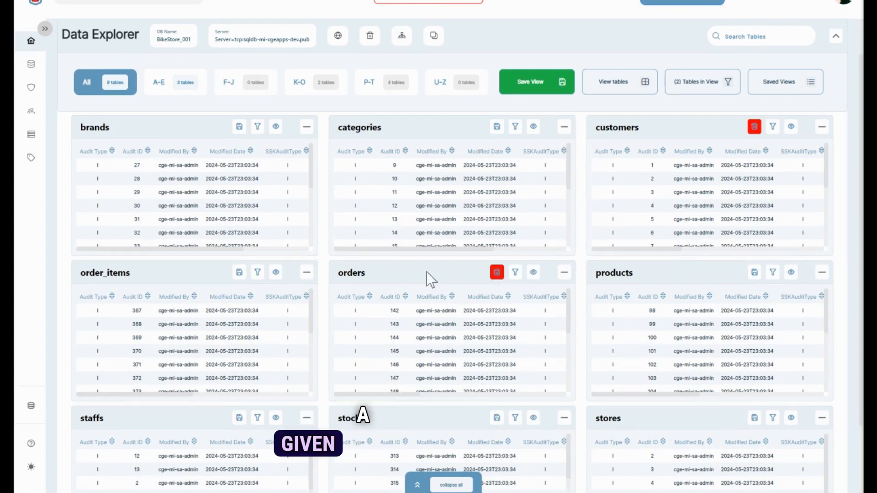
left_click(239, 273)
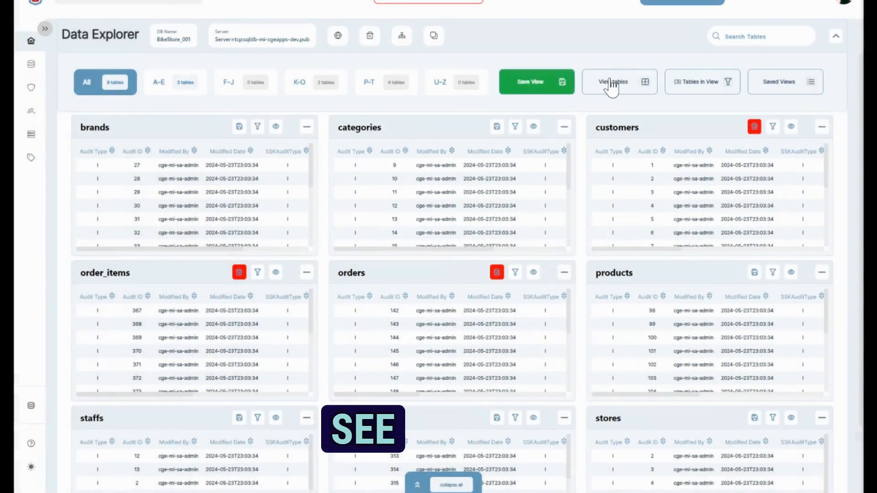
left_click(606, 90)
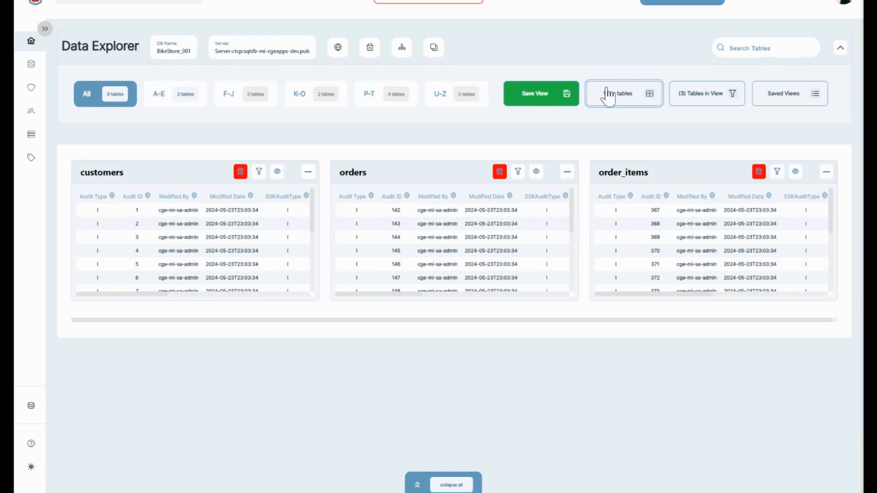
left_click(777, 172)
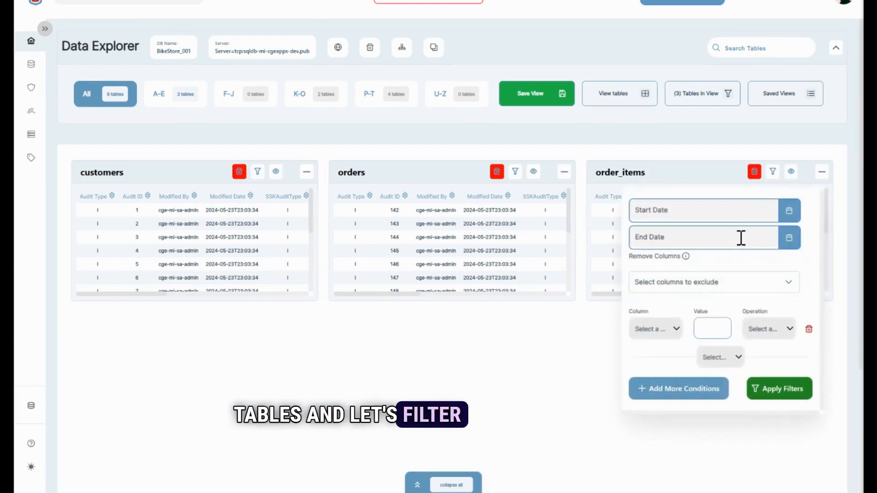
left_click(667, 330)
scroll(662, 379, "down", 5)
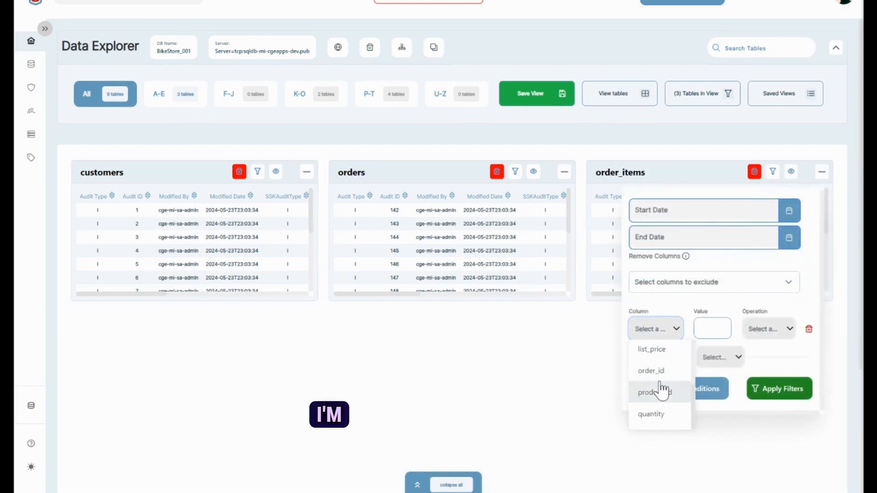
scroll(662, 391, "up", 2)
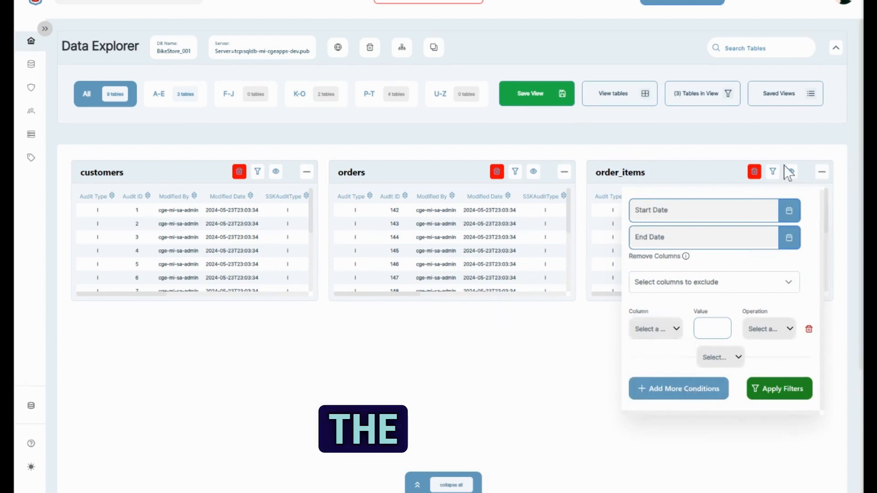
left_click(774, 172)
- Filter the customers table to records whose state equals CA
left_click(259, 173)
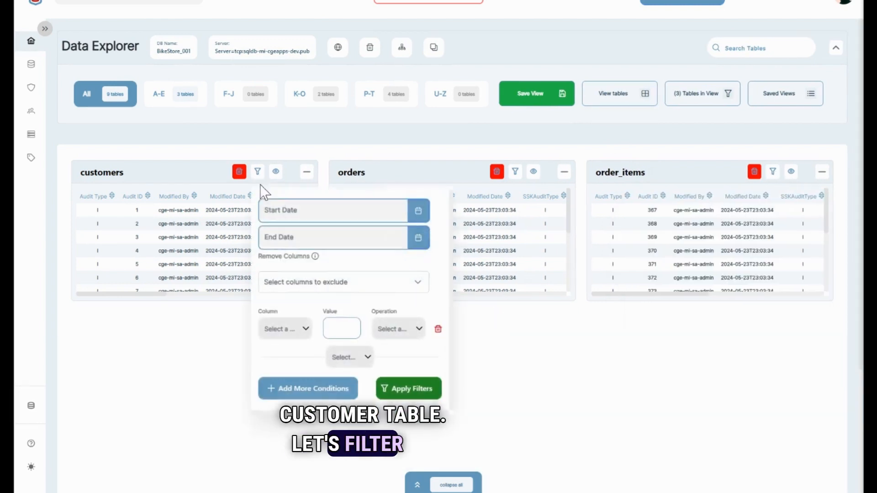
left_click(280, 330)
scroll(299, 371, "down", 3)
scroll(299, 372, "down", 5)
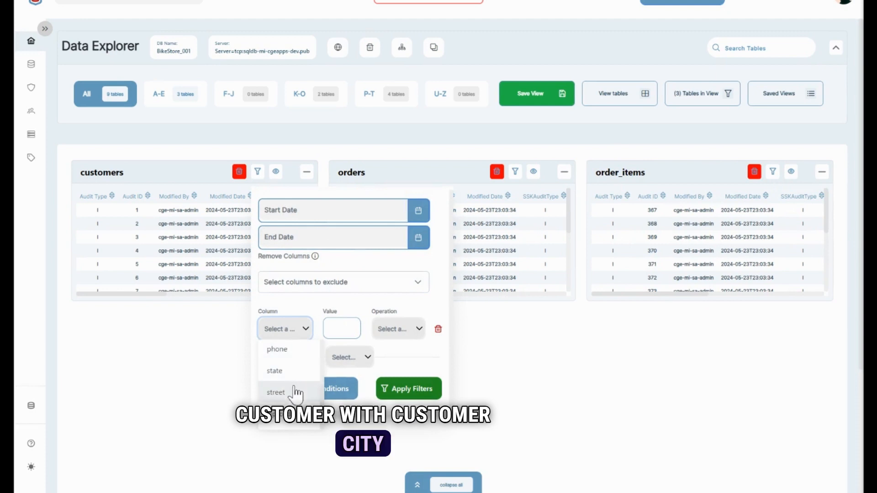
left_click(275, 371)
left_click(341, 329)
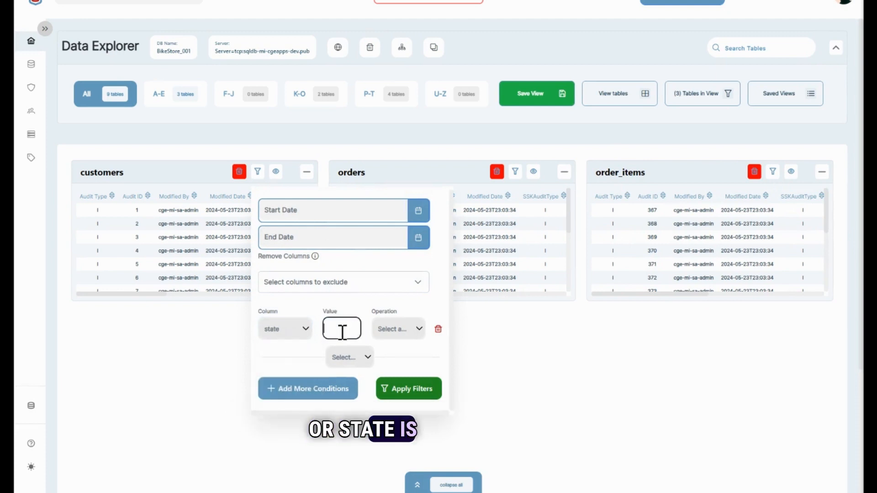
type("CA")
left_click(413, 330)
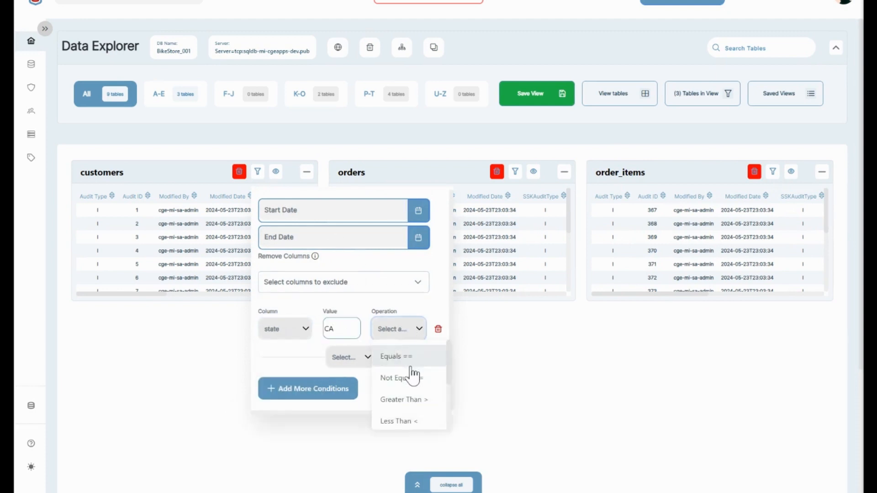
scroll(413, 389, "down", 3)
scroll(411, 399, "up", 3)
scroll(411, 398, "down", 2)
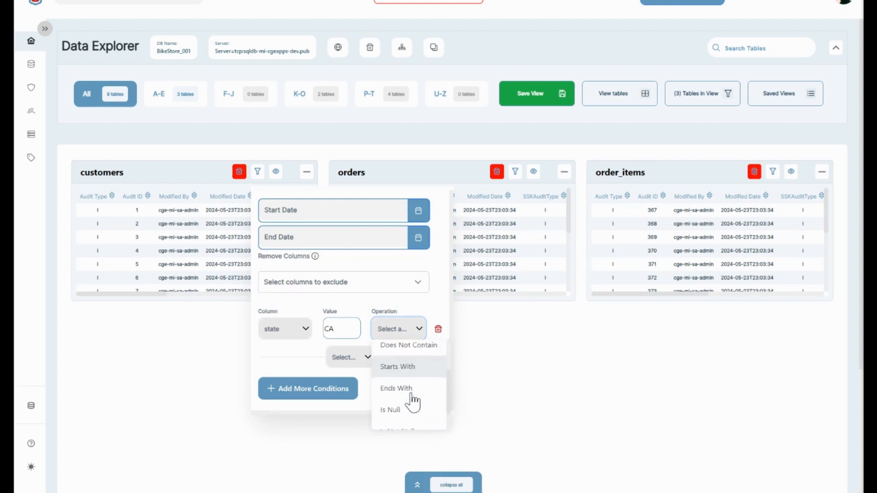
scroll(412, 400, "up", 4)
left_click(412, 359)
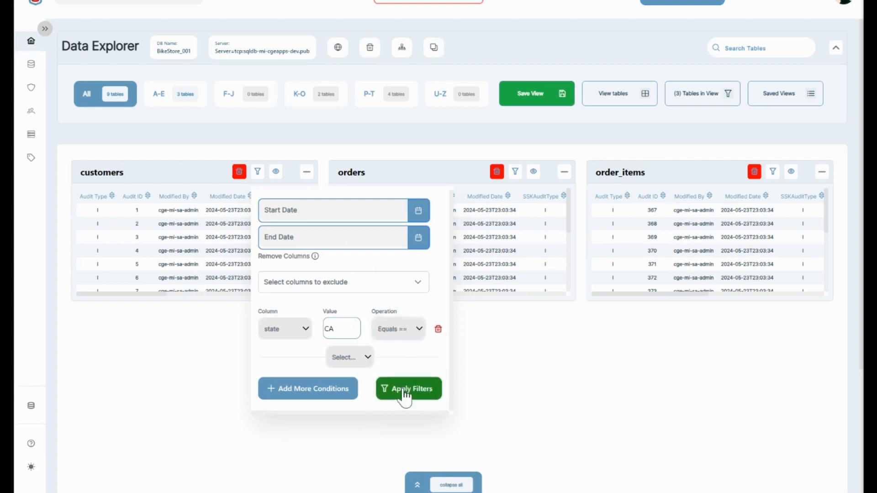
left_click(404, 393)
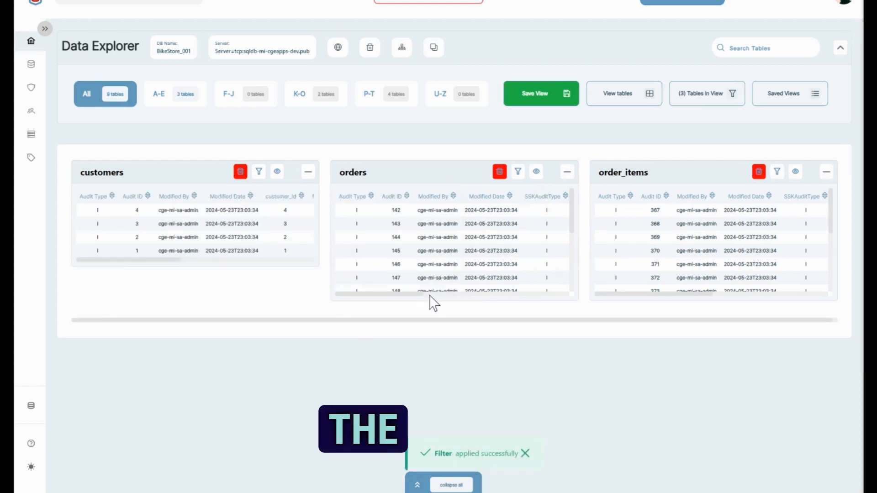
- Check the date columns of orders and order_items, and filter the orders table to an order_date within the last 30 days
left_click_drag(421, 295, 525, 293)
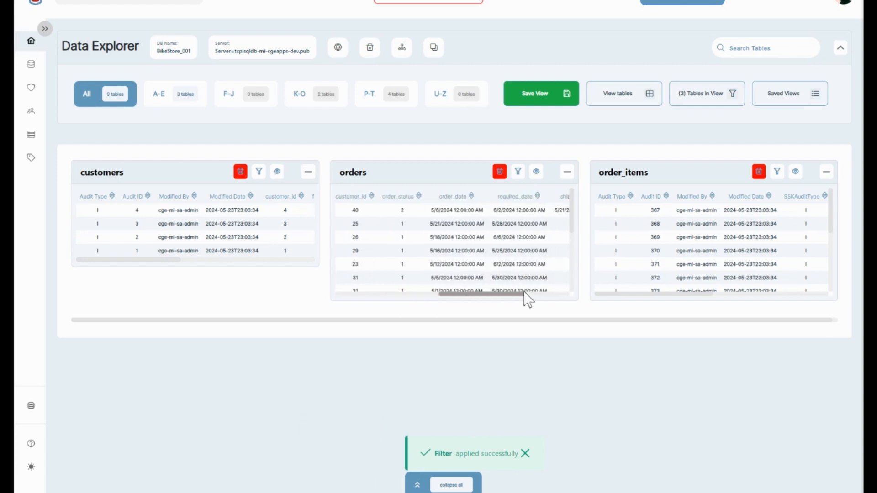
left_click_drag(451, 210, 432, 211)
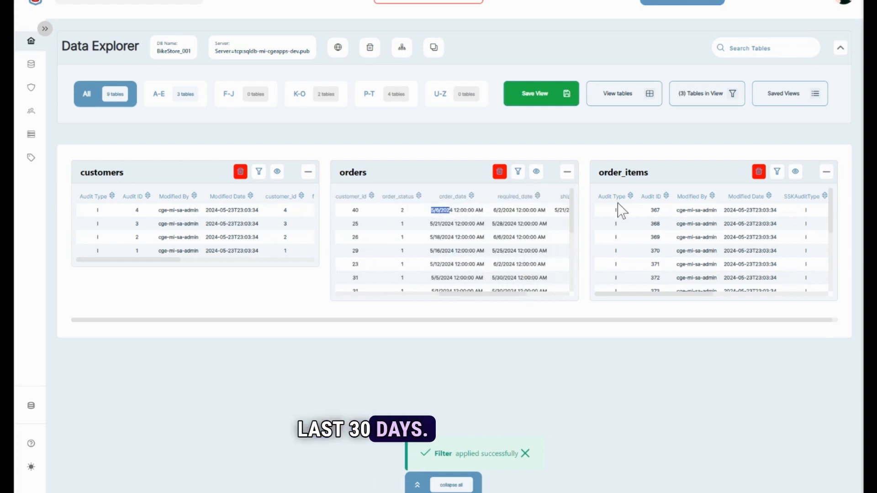
left_click_drag(693, 295, 674, 299)
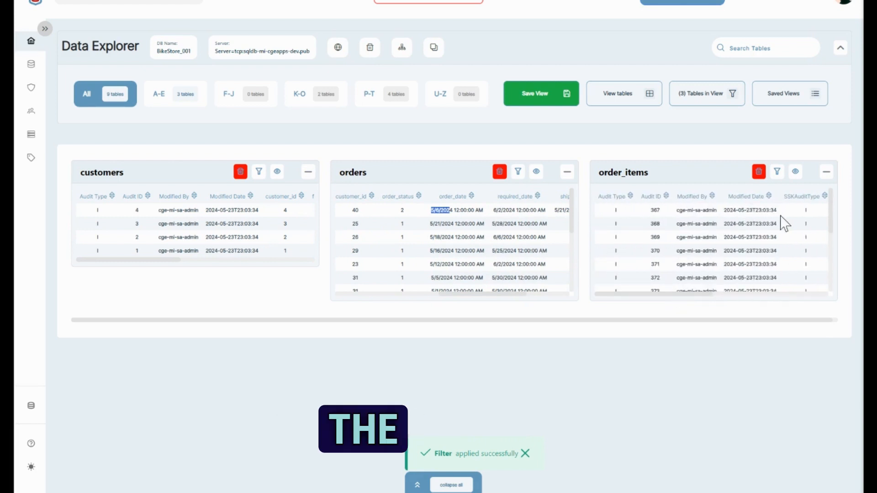
left_click_drag(752, 211, 730, 214)
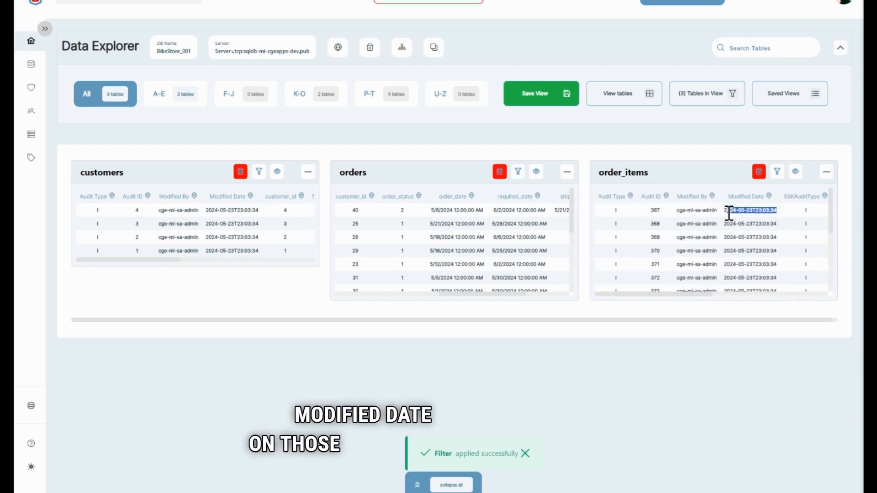
left_click(518, 176)
left_click(562, 329)
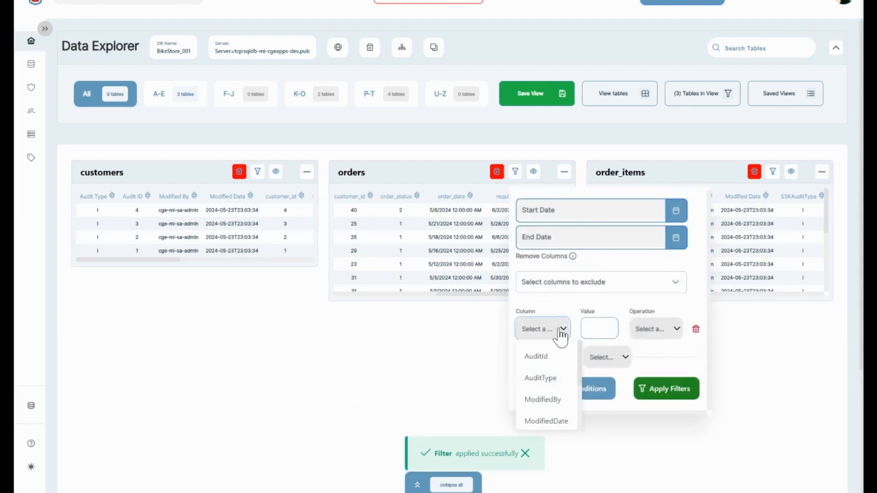
scroll(562, 379, "down", 3)
scroll(564, 383, "down", 2)
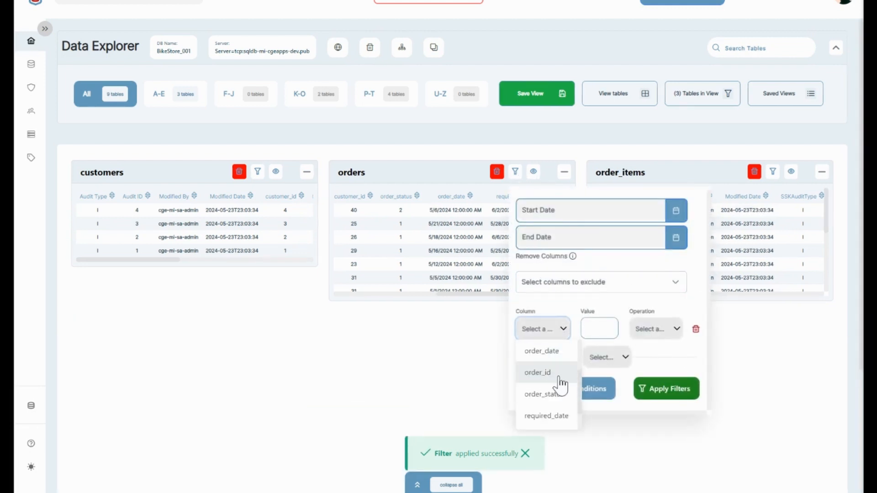
left_click(546, 351)
left_click(600, 329)
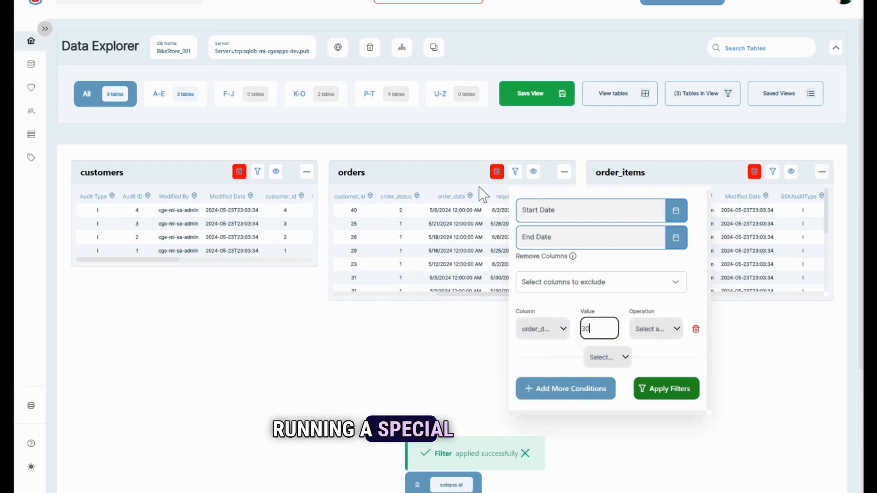
left_click(665, 336)
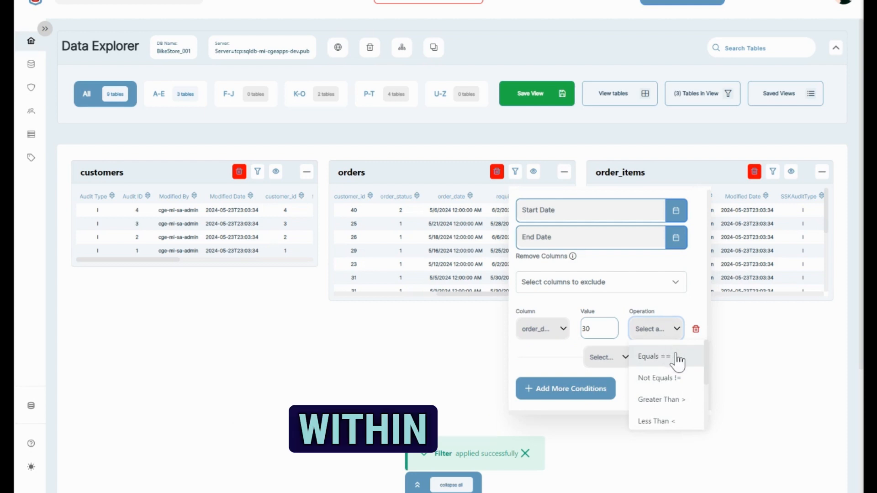
scroll(680, 380, "down", 5)
left_click(677, 418)
left_click(661, 389)
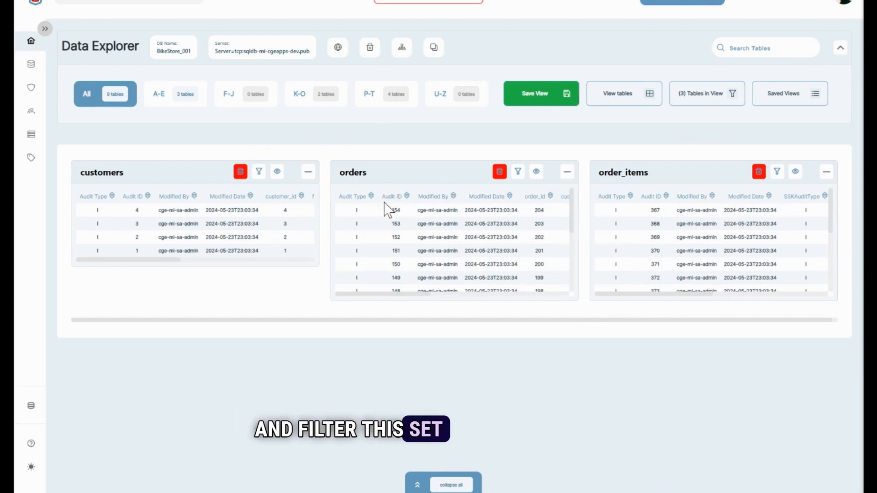
- Set up a filter condition on the order_items table with column ModifiedDate, value 30 and operation Days Ago
scroll(434, 301, "right", 4)
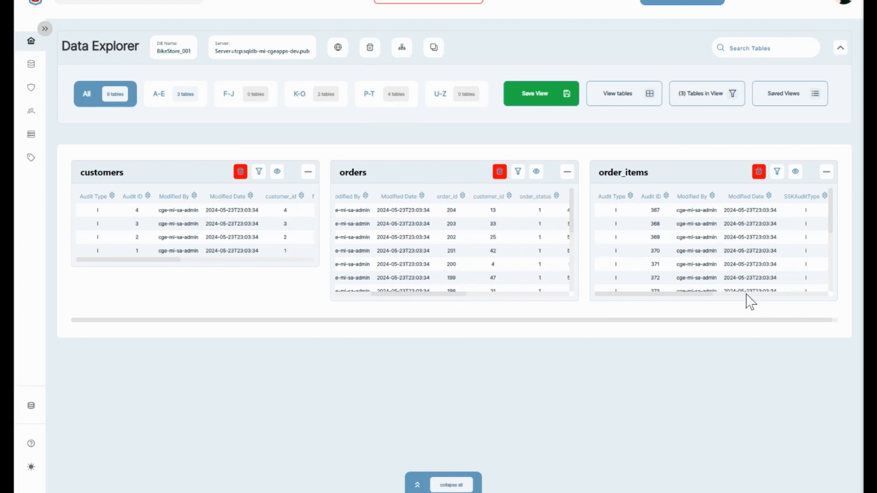
left_click_drag(719, 265, 712, 291)
left_click(734, 227)
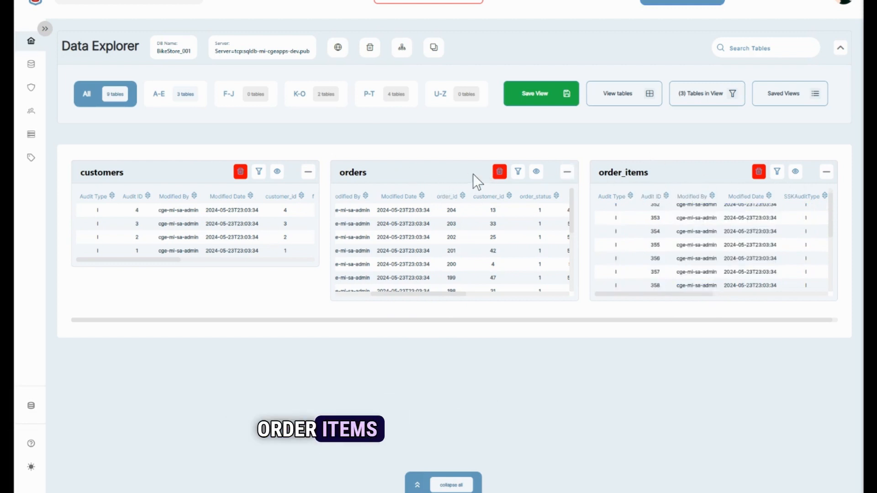
left_click(780, 173)
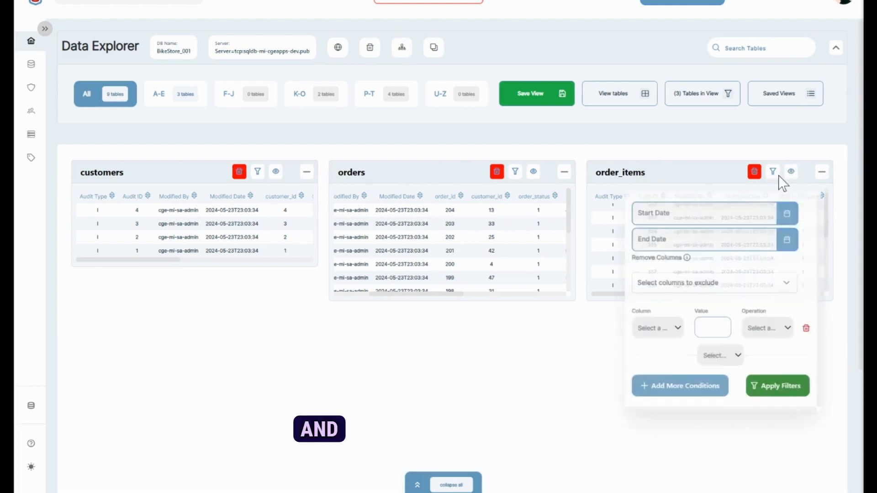
left_click(681, 333)
left_click_drag(693, 358, 691, 378)
left_click(664, 355)
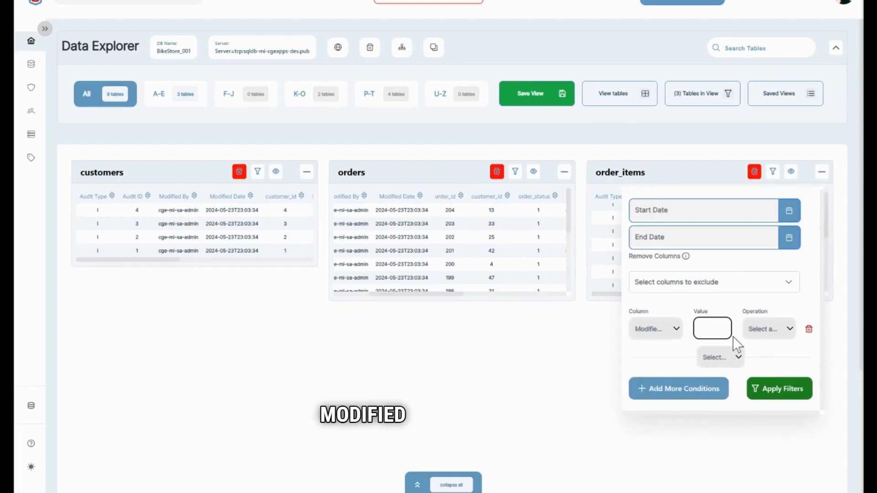
left_click(772, 329)
scroll(777, 402, "down", 3)
left_click(777, 415)
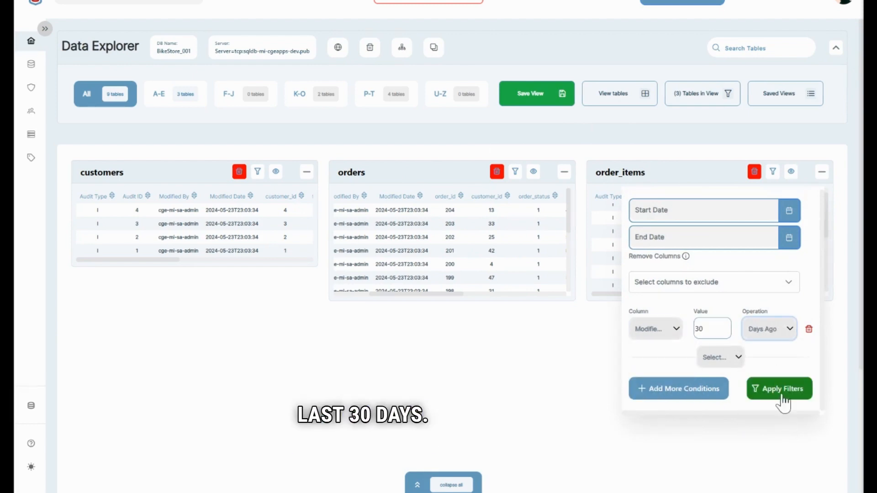